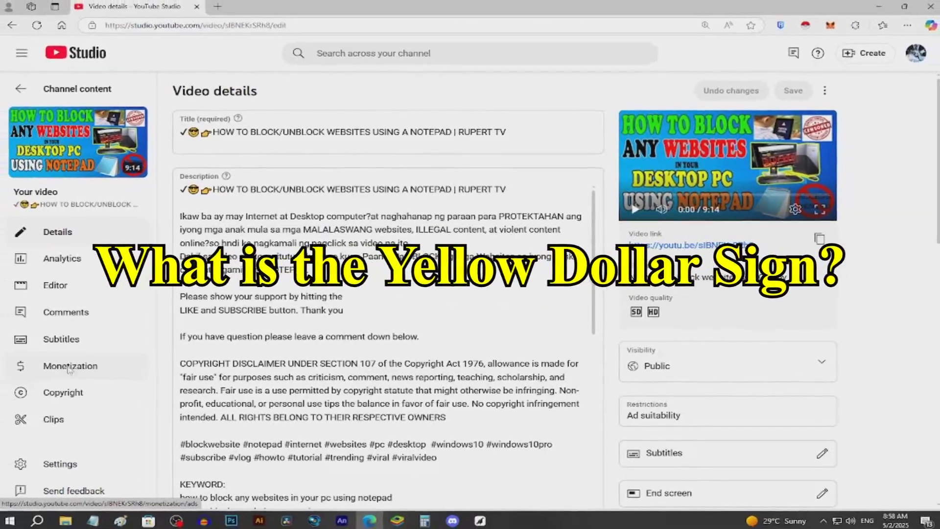
- Check the monetization and copyright pages of the website-blocking video and look through the channel's video list
{"action": "left_click", "coordinate": [48, 377]}
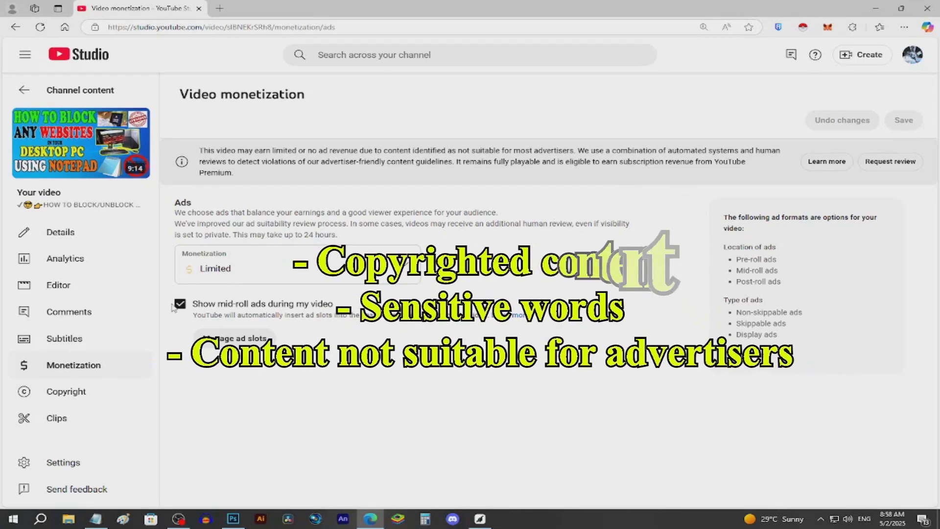
{"action": "left_click", "coordinate": [65, 395]}
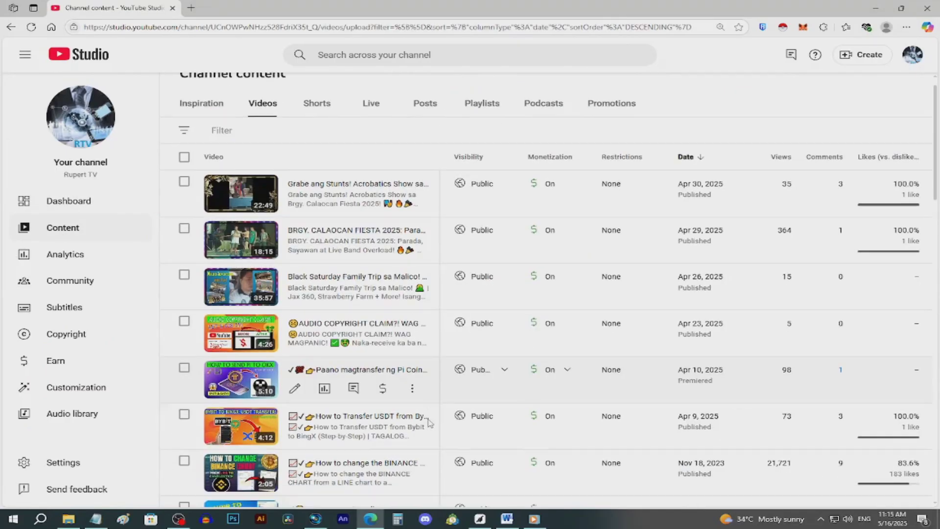
{"action": "scroll", "coordinate": [358, 250], "scroll_direction": "down", "scroll_amount": 5}
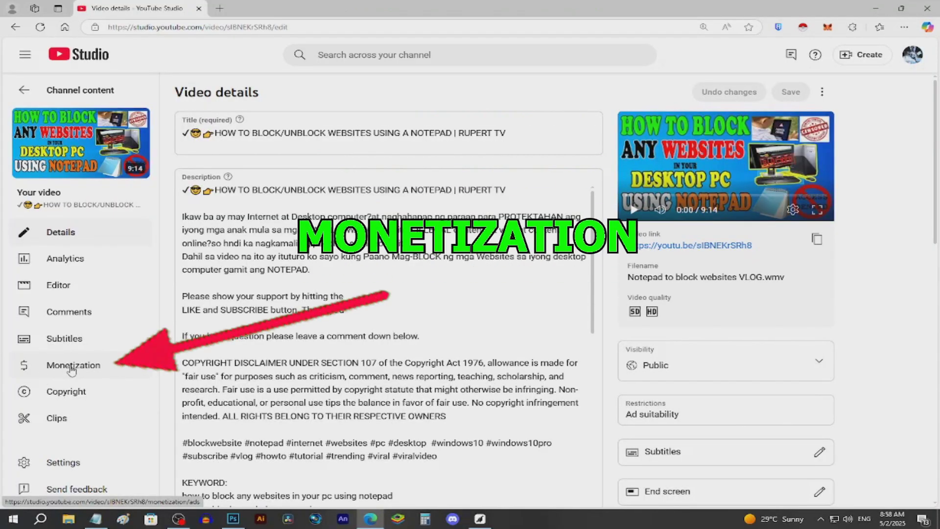
{"action": "left_click", "coordinate": [73, 366]}
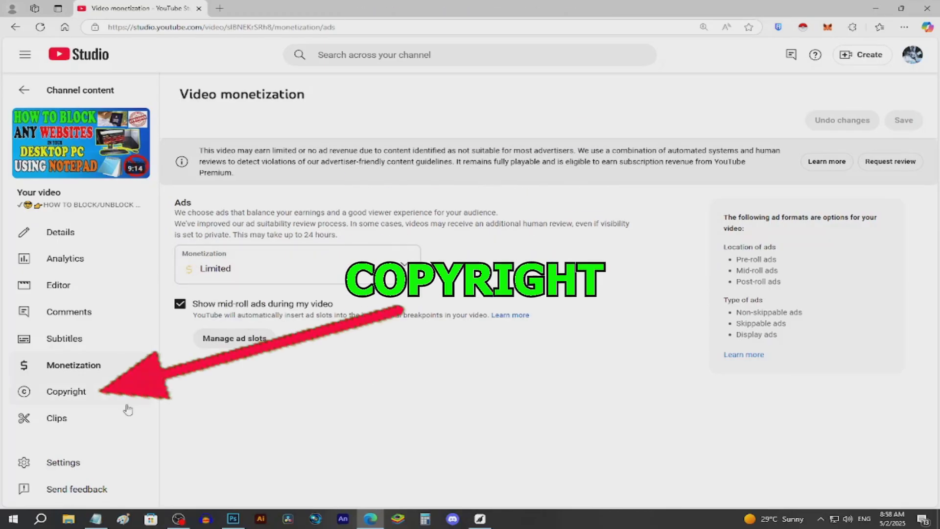
{"action": "left_click", "coordinate": [65, 393]}
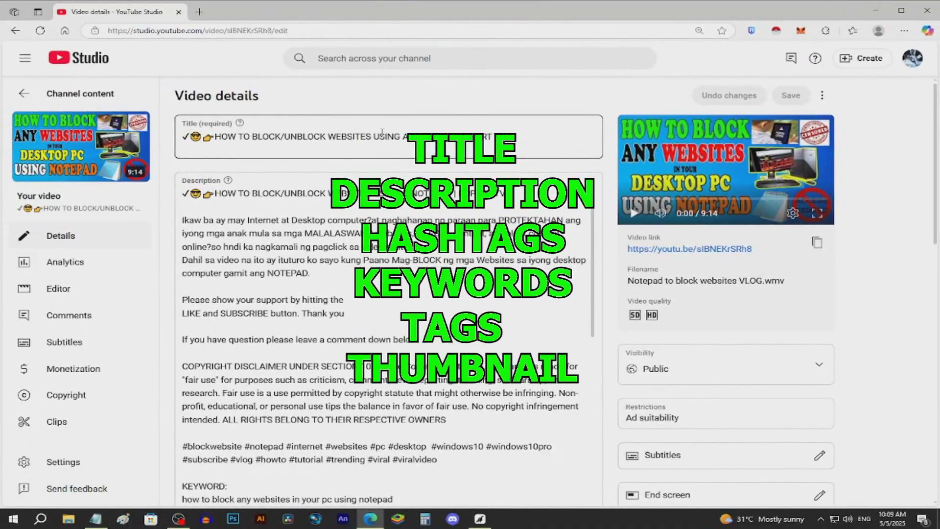
- Replace the title text after the emojis with "How to Control Website Access Using Notepad | Rupert TV"
{"action": "left_click", "coordinate": [292, 143]}
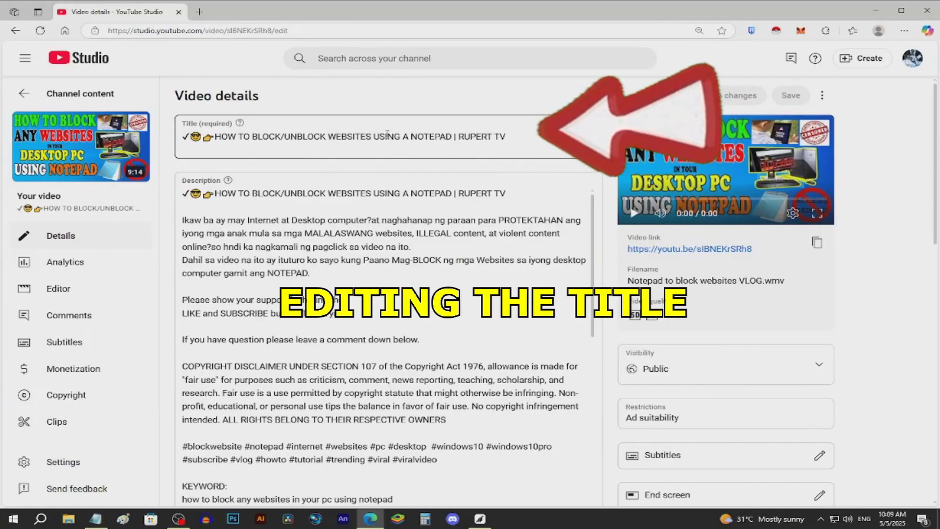
{"action": "left_click_drag", "start_coordinate": [213, 137], "coordinate": [515, 134]}
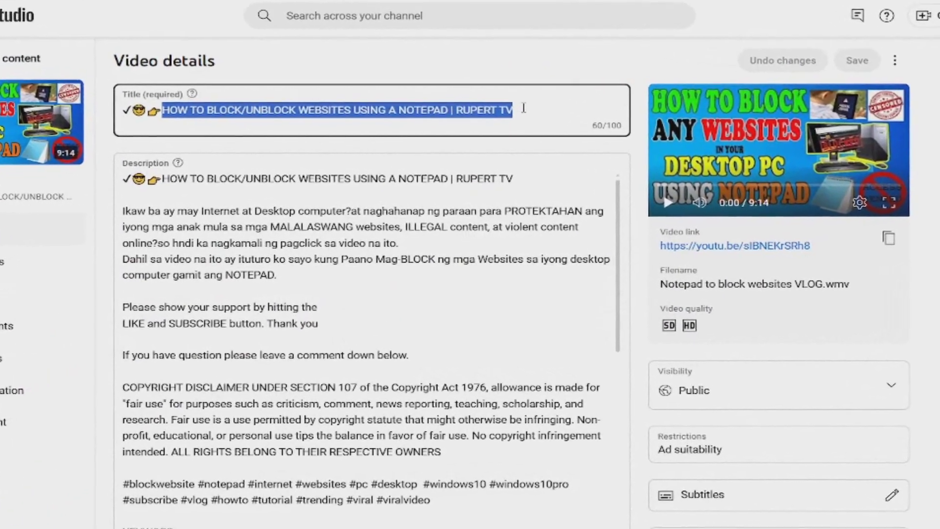
{"action": "type", "text": "How to Control Website Access Using Notepad | Rupert TV"}
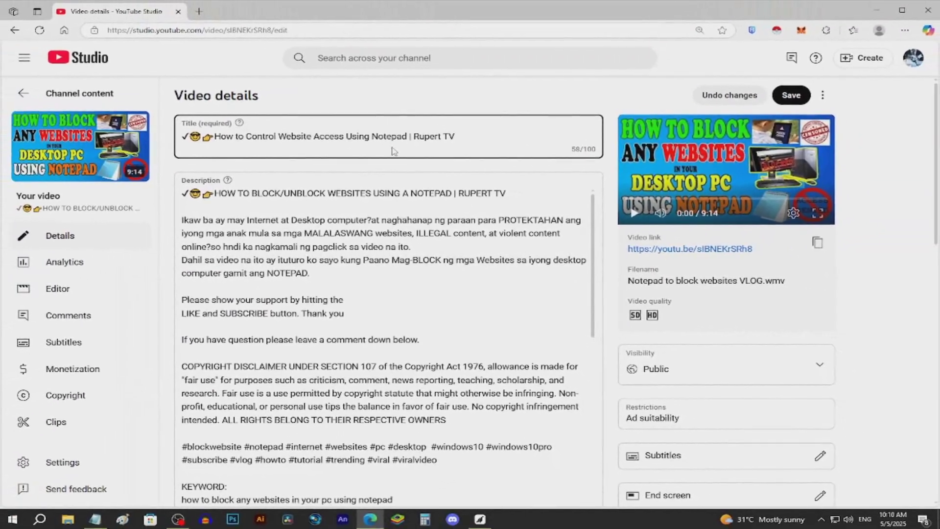
- Change the description's first line to "How to Control Website Access Using Notepad | Rupert TV" and reword its Mag-BLOCK phrase as "Mag-control ng Websites access"
{"action": "left_click_drag", "start_coordinate": [513, 182], "coordinate": [134, 188]}
{"action": "type", "text": "How to Control Website Access Using Notepad | Rupert TV"}
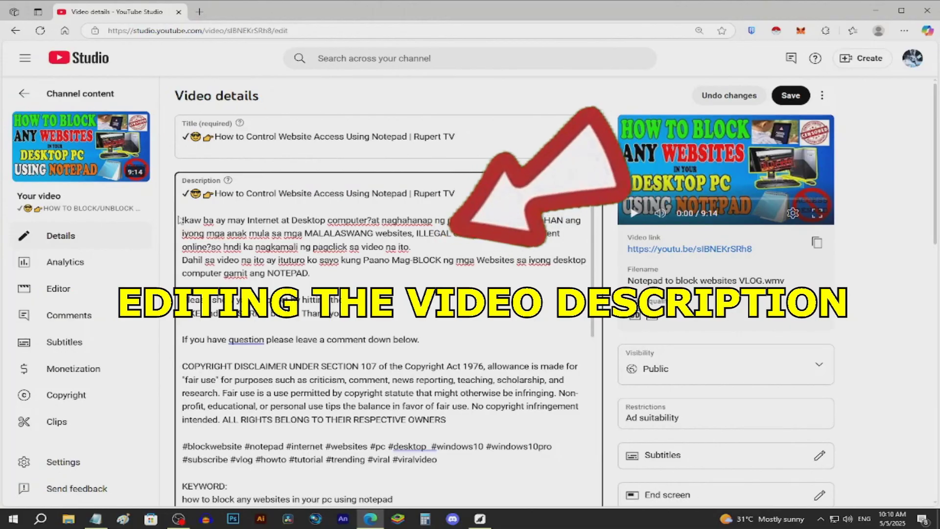
{"action": "key", "text": "BackSpace"}
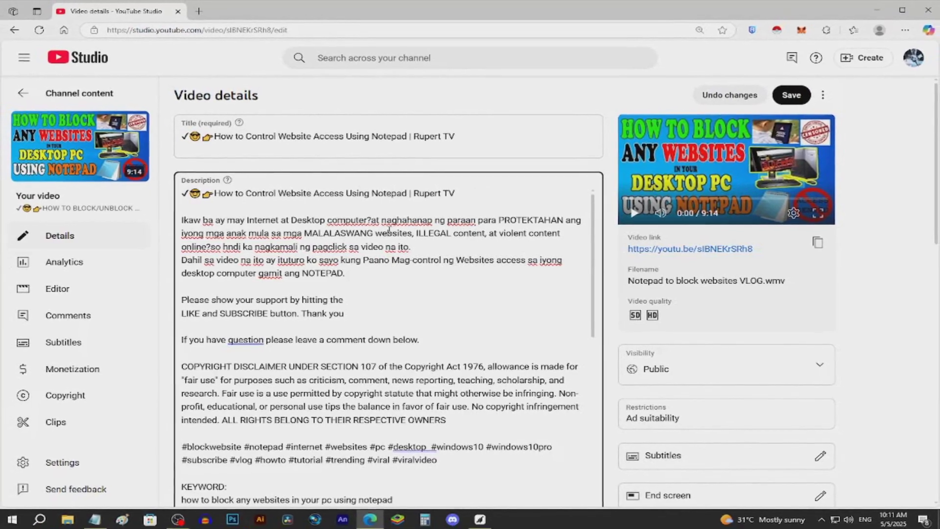
- Replace the description's support request and copyright disclaimer with the "How to Control Website Access Using Notepad (No Extra App Needed!)" text from the Notepad notes
{"action": "left_click_drag", "start_coordinate": [13, 184], "coordinate": [458, 290]}
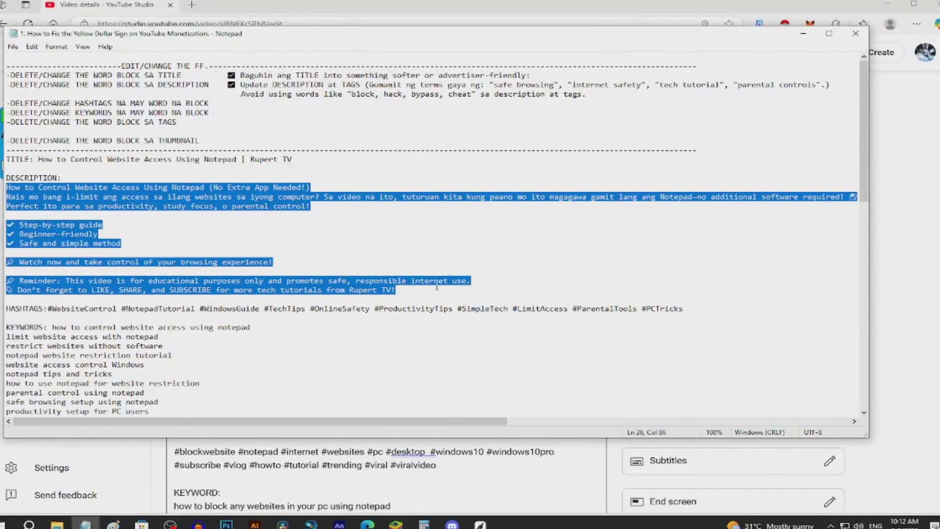
{"action": "left_click", "coordinate": [313, 4]}
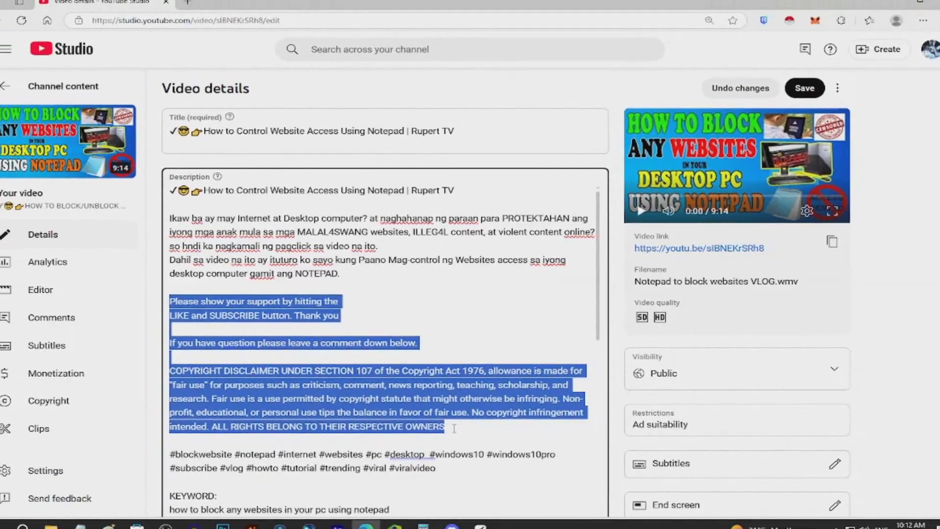
{"action": "type", "text": "How to Control Website Access Using Notepad (No Extra App Needed!) Nais mo bang i-limit ang access sa ilang websites sa iyong computer? Sa video na ito, tuturuan kita kung paano mo ito magagawa gamit lang ang Notepad—no additional software required! 🔐💻 Perfect ito para sa productivity, study focus, o parental control!  ✓ Step-by-step guide ✓ Beginner-friendly ✓ Safe and simple method  📌 Watch now and take control of your browsing experience!  📌 Reminder: This video is for educational purposes only and promotes safe, responsible internet use. 👇 Don't forget to LIKE, SHARE, and SUBSCRIBE for more tech tutorials from Rupert TV!"}
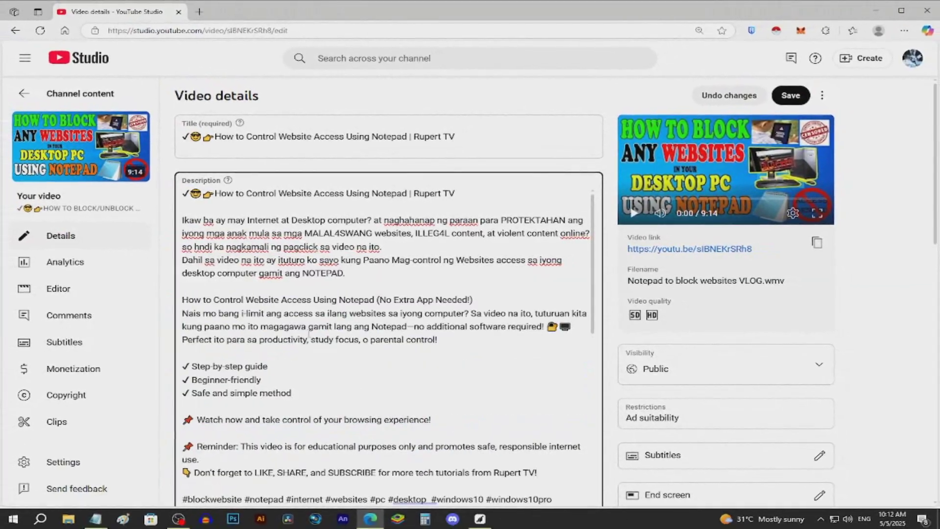
- Copy the hashtags from #WebsiteControl to #PCTricks from the Notepad notes and return to the video details in the browser
{"action": "scroll", "coordinate": [309, 335], "scroll_direction": "down", "scroll_amount": 5}
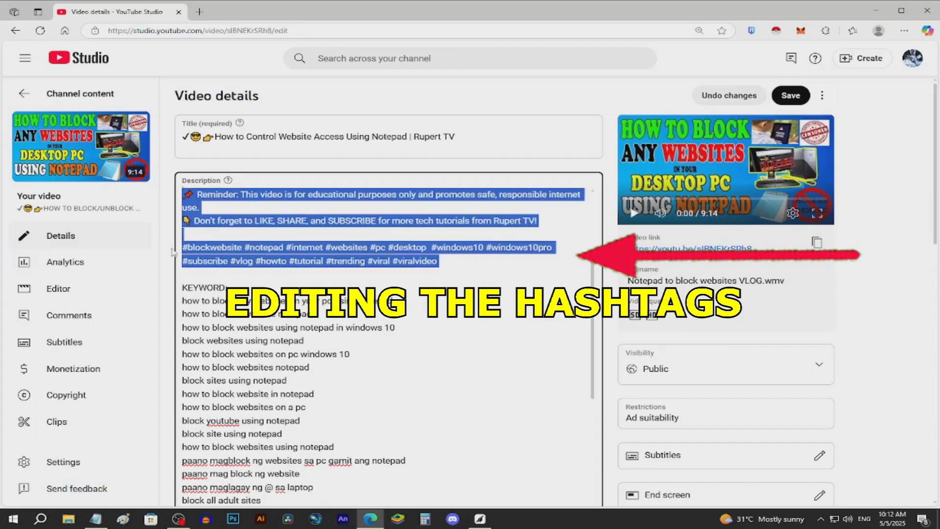
{"action": "left_click_drag", "start_coordinate": [172, 252], "coordinate": [184, 248]}
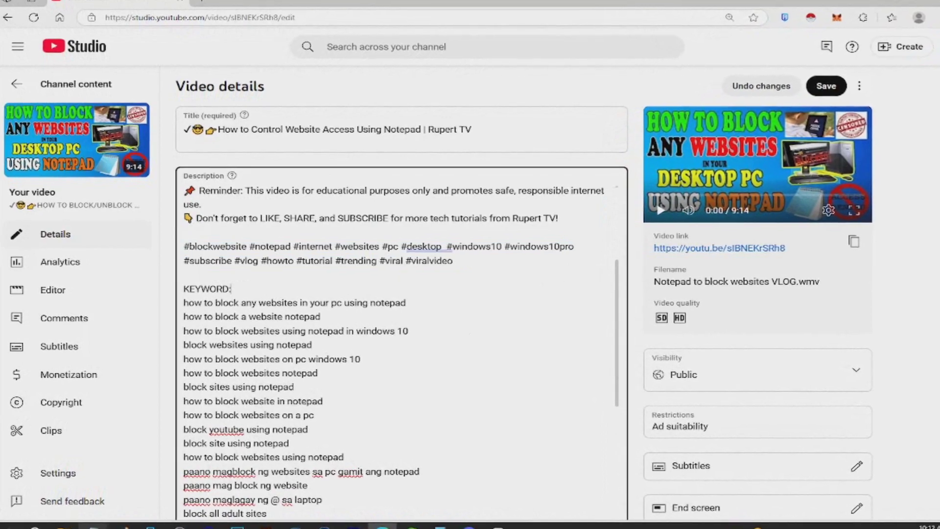
{"action": "key", "text": "alt+Tab"}
{"action": "scroll", "coordinate": [307, 297], "scroll_direction": "down", "scroll_amount": 2}
{"action": "left_click", "coordinate": [80, 251]}
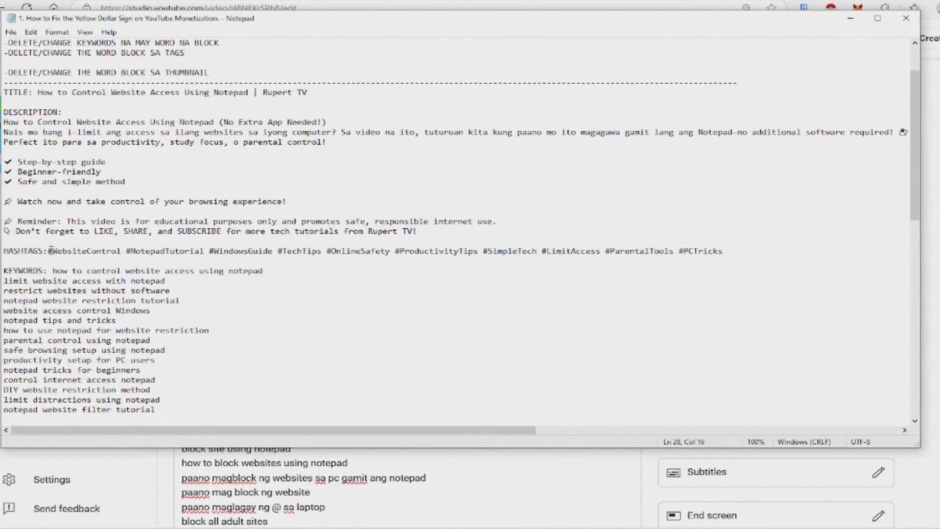
{"action": "left_click_drag", "start_coordinate": [47, 250], "coordinate": [745, 259]}
{"action": "key", "text": "ctrl+c"}
{"action": "key", "text": "alt+Tab"}
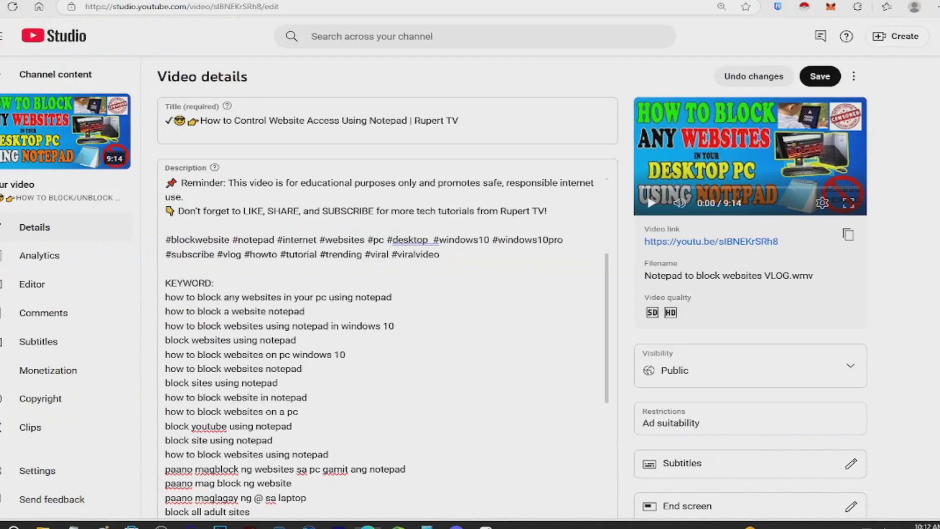
- Replace the old hashtags in the description with the copied set from #WebsiteControl to #PCTricks
{"action": "left_click_drag", "start_coordinate": [166, 240], "coordinate": [463, 252]}
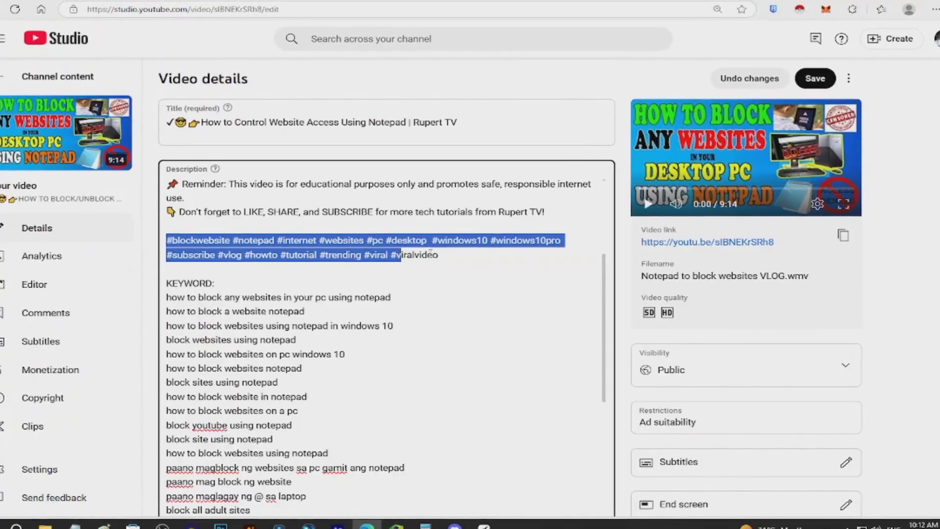
{"action": "key", "text": "BackSpace"}
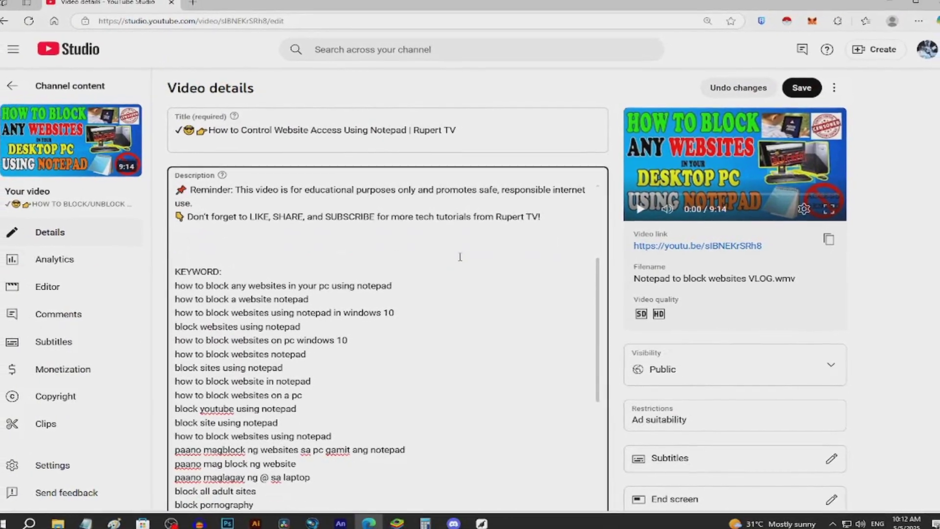
{"action": "key", "text": "ctrl+v"}
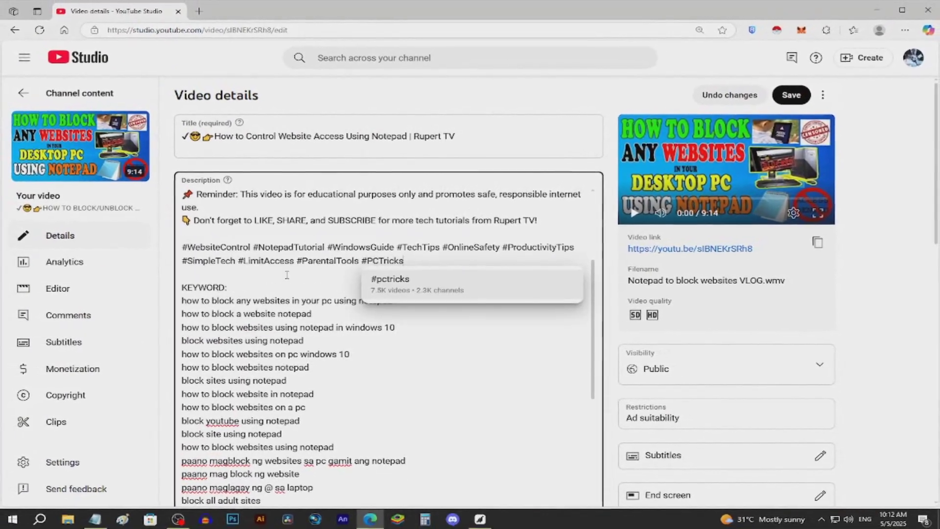
{"action": "left_click", "coordinate": [287, 273]}
- Delete all the old website-blocking keywords below the KEYWORD heading in the description
{"action": "left_click_drag", "start_coordinate": [228, 236], "coordinate": [182, 237]}
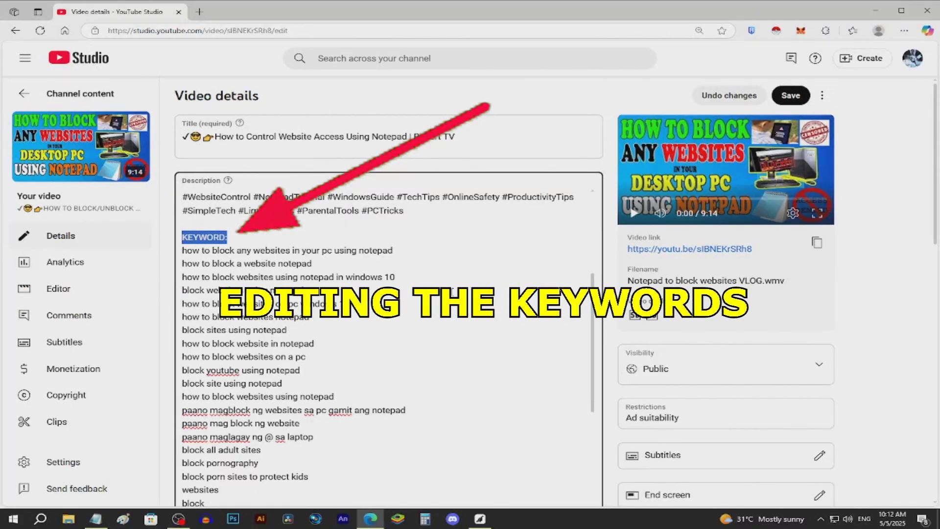
{"action": "left_click_drag", "start_coordinate": [182, 250], "coordinate": [251, 368]}
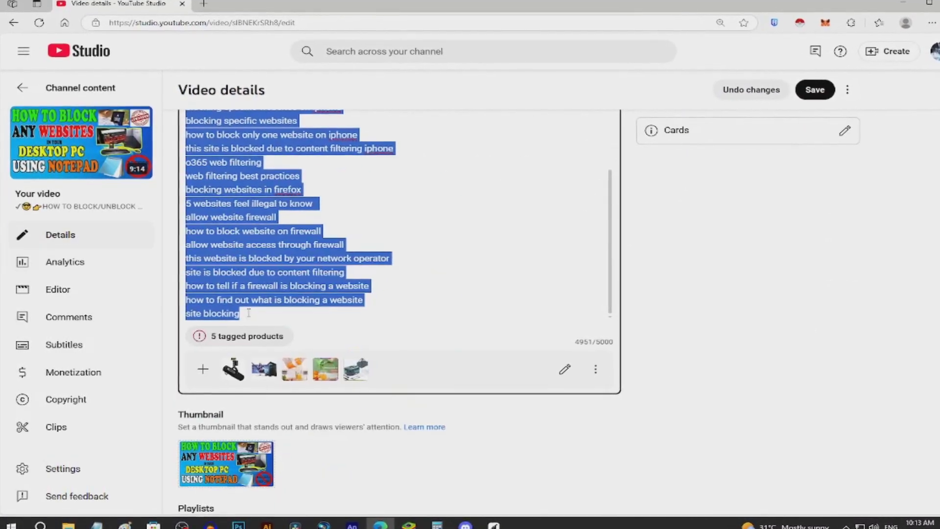
{"action": "key", "text": "BackSpace"}
{"action": "scroll", "coordinate": [294, 318], "scroll_direction": "up", "scroll_amount": 4}
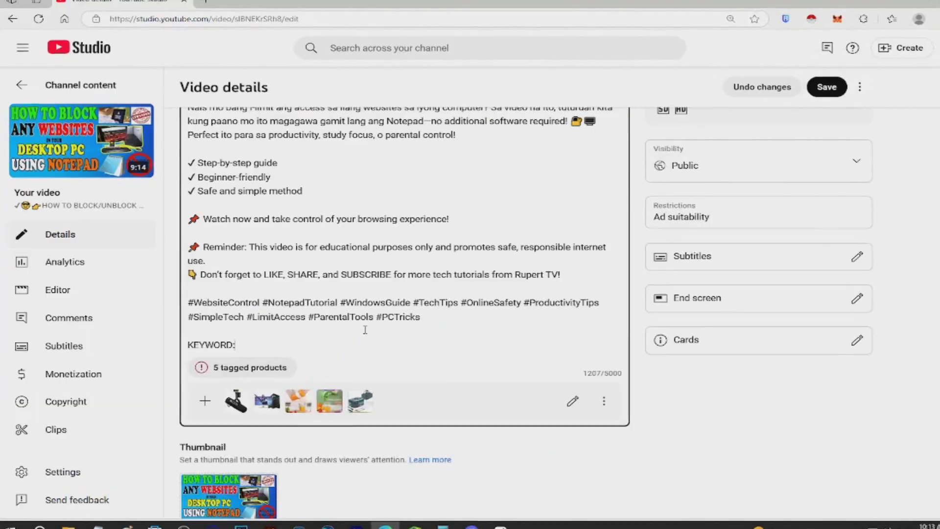
- Copy the keyword list from the Notepad notes and paste it on a new line below the description's KEYWORD heading
{"action": "key", "text": "alt+Tab"}
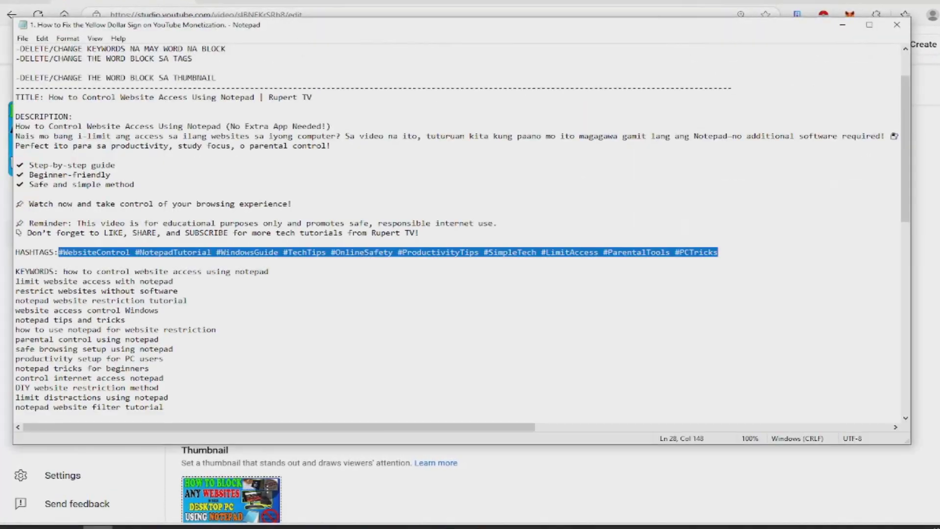
{"action": "left_click_drag", "start_coordinate": [63, 271], "coordinate": [172, 187]}
{"action": "key", "text": "ctrl+c"}
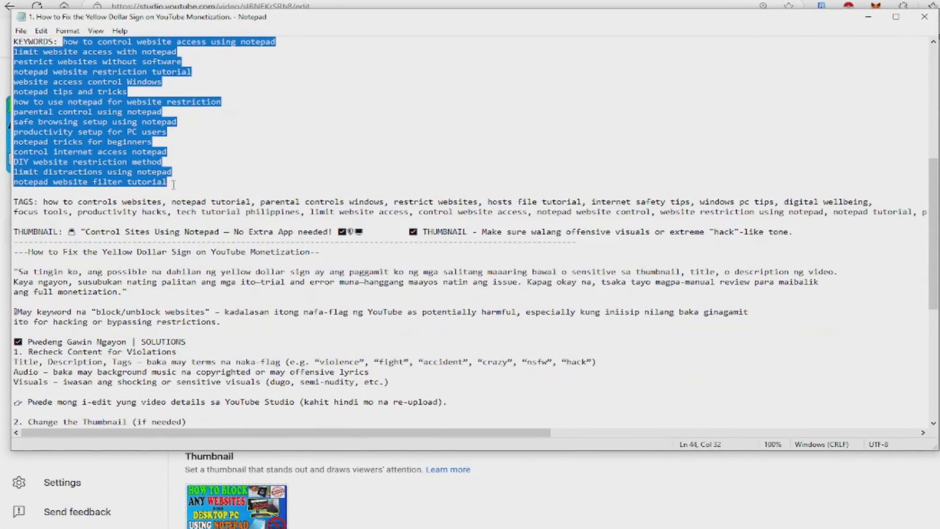
{"action": "key", "text": "alt+Tab"}
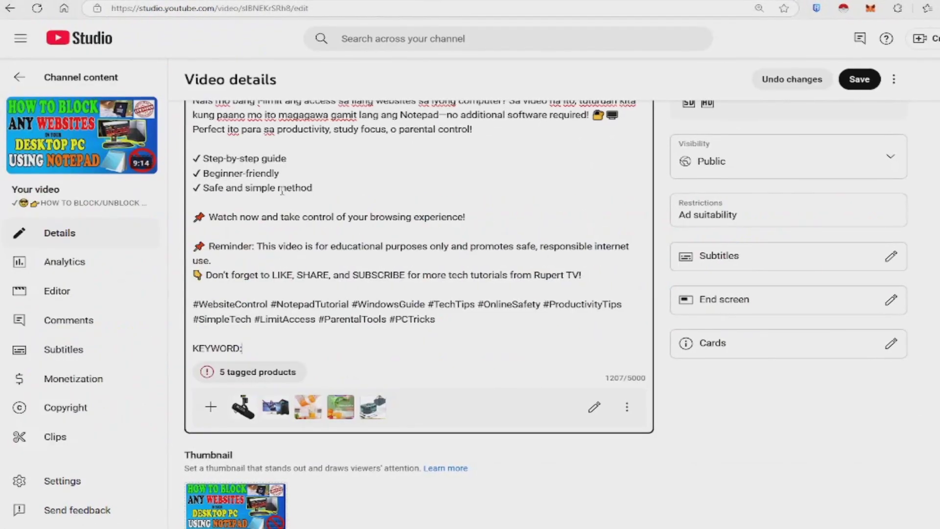
{"action": "key", "text": "Return"}
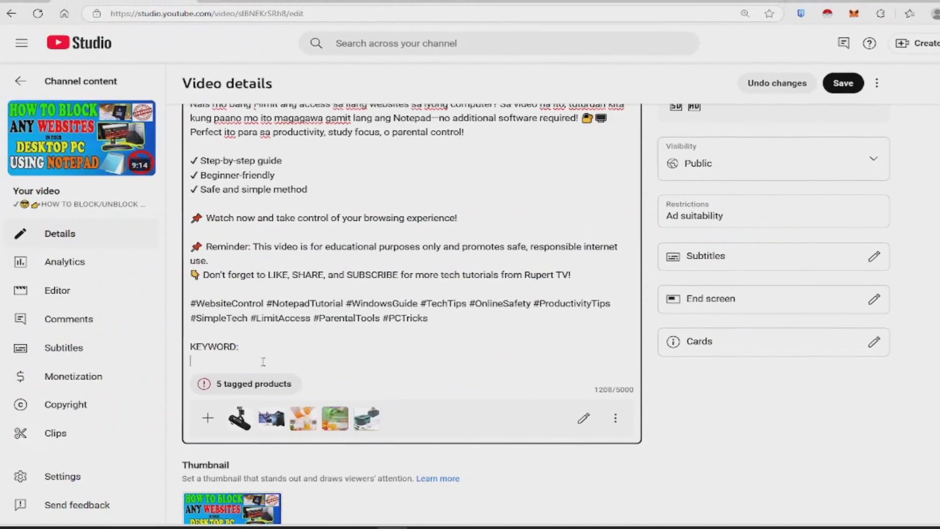
{"action": "key", "text": "ctrl+v"}
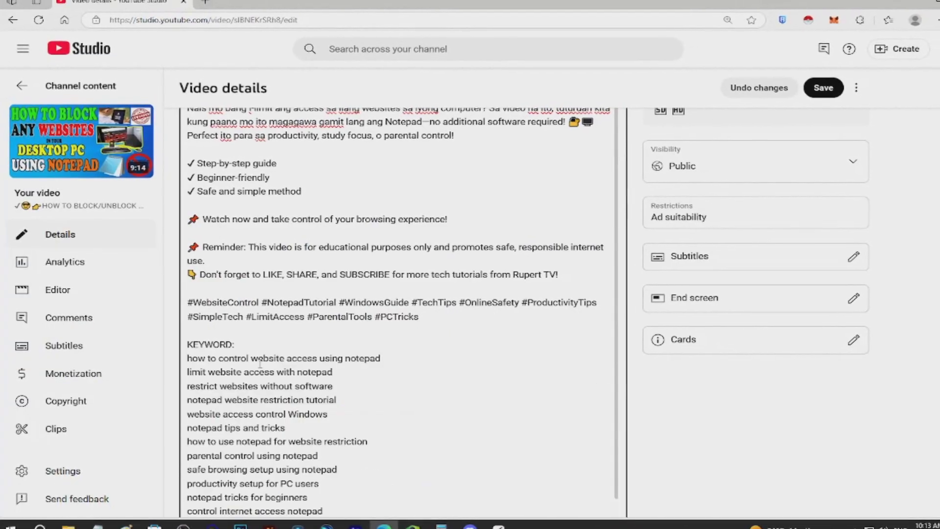
{"action": "scroll", "coordinate": [290, 355], "scroll_direction": "down", "scroll_amount": 8}
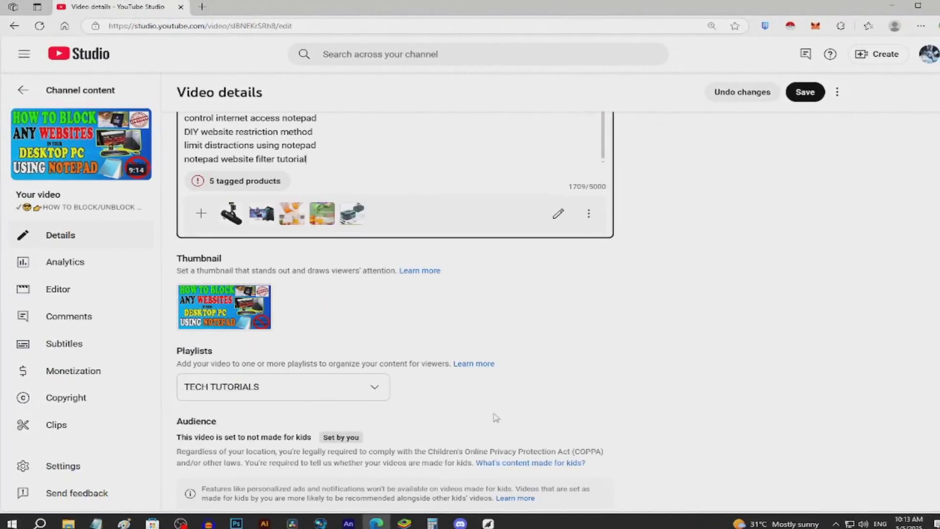
{"action": "scroll", "coordinate": [294, 301], "scroll_direction": "up", "scroll_amount": 6}
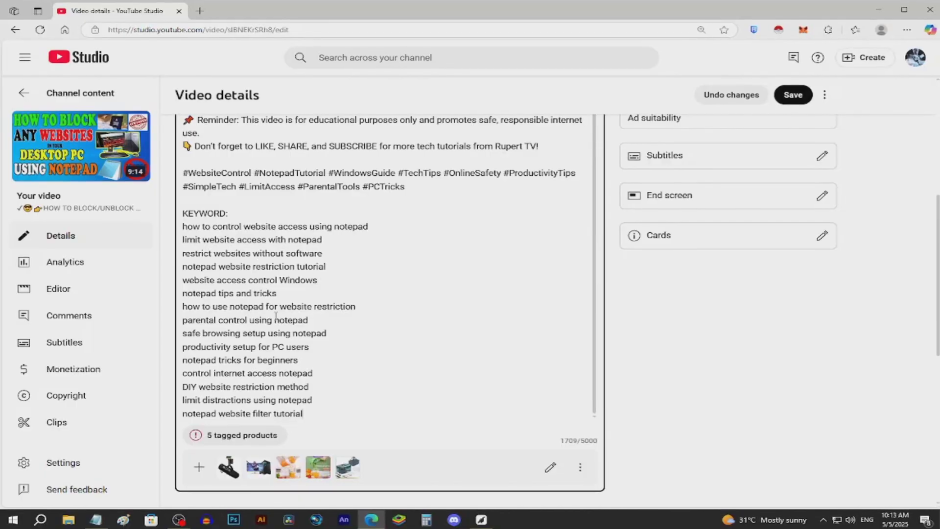
- Clear all existing tags from the video's Tags field
{"action": "scroll", "coordinate": [433, 427], "scroll_direction": "down", "scroll_amount": 1}
{"action": "scroll", "coordinate": [544, 422], "scroll_direction": "down", "scroll_amount": 12}
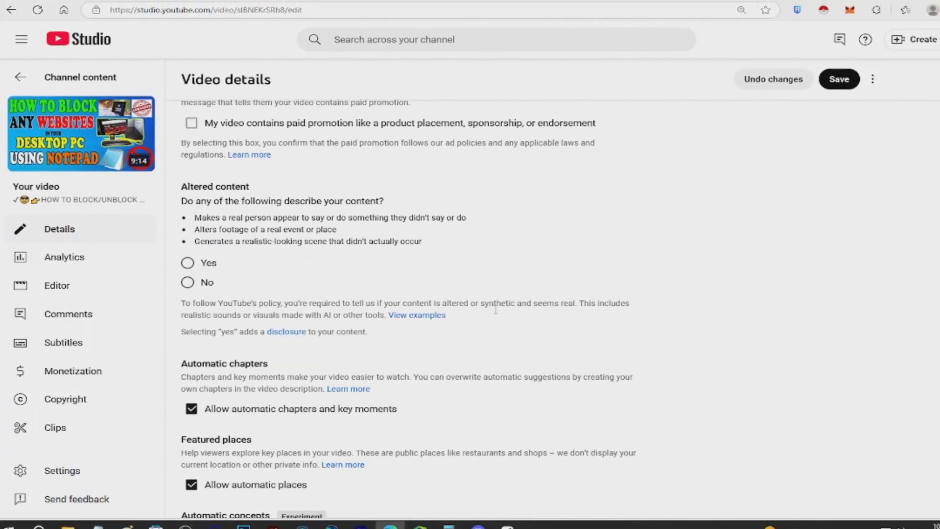
{"action": "scroll", "coordinate": [444, 348], "scroll_direction": "down", "scroll_amount": 9}
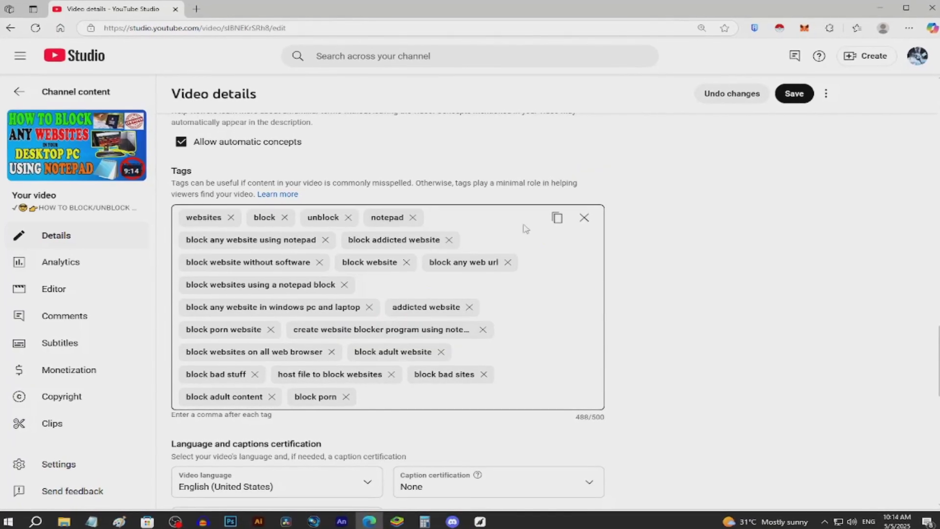
{"action": "left_click", "coordinate": [586, 216]}
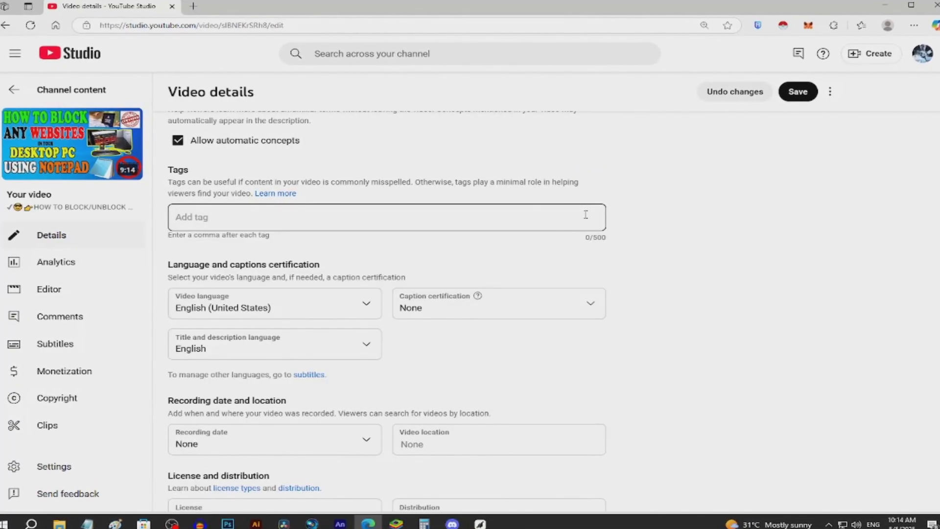
- Copy the tag list from the Notepad notes and paste it into the video's Tags field
{"action": "left_click", "coordinate": [84, 526]}
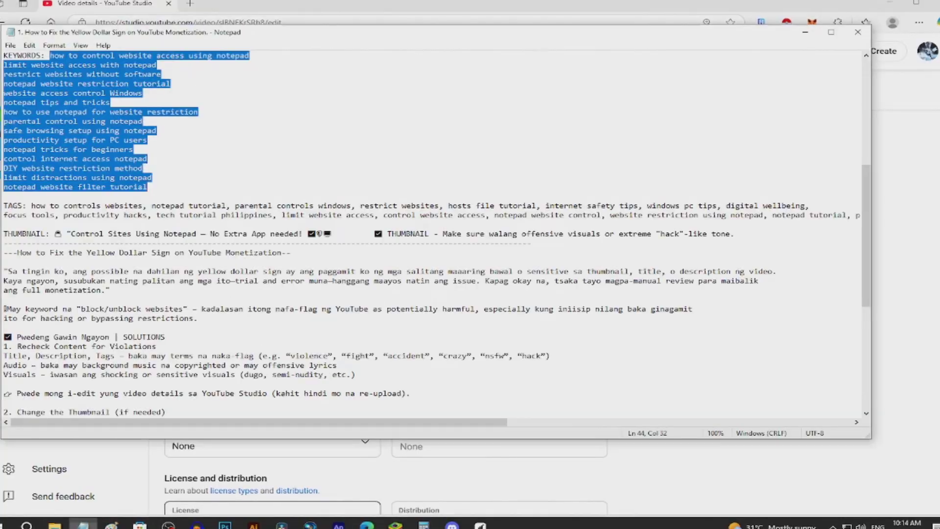
{"action": "left_click_drag", "start_coordinate": [28, 204], "coordinate": [868, 214]}
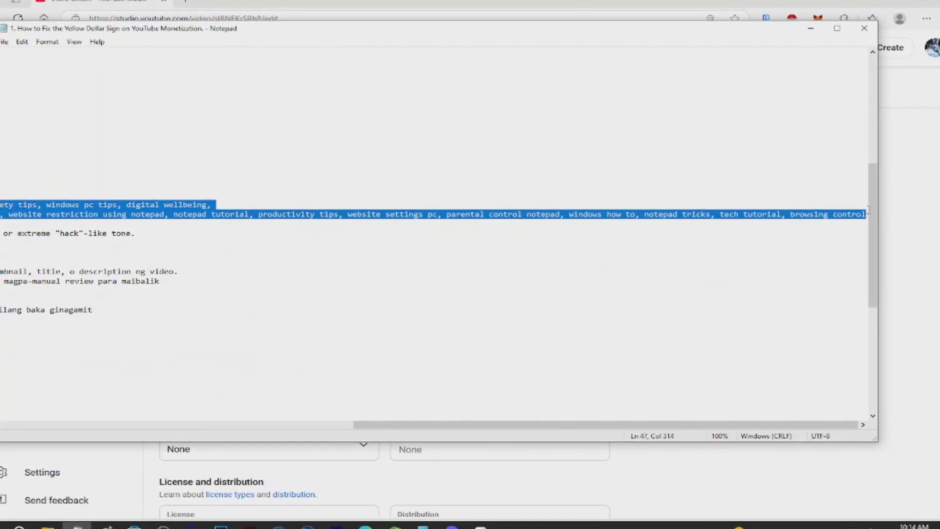
{"action": "left_click", "coordinate": [366, 527]}
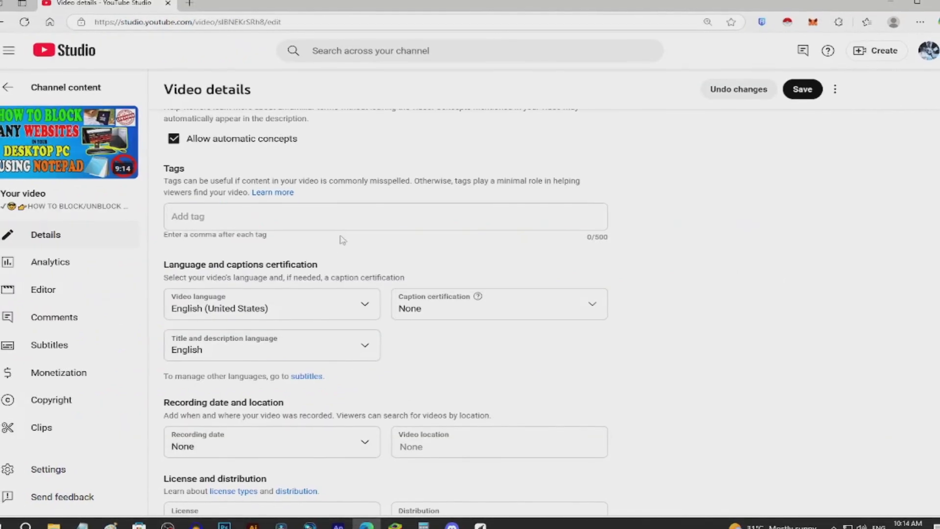
{"action": "left_click", "coordinate": [182, 215]}
{"action": "type", "text": "how to controls websites, notepad tutorial, parental controls windows, restrict websites, hosts file tutorial, internet safety tips, windows pc tips, digital wellbeing, focus tools, productivity hacks, tech tutorial philippines, limit website access, control website access, notepad website control, website restriction using notepad, productivity tips, website settings pc, parental control notepad, windows how to, notepad tricks, tech tutorial, browsing control"}
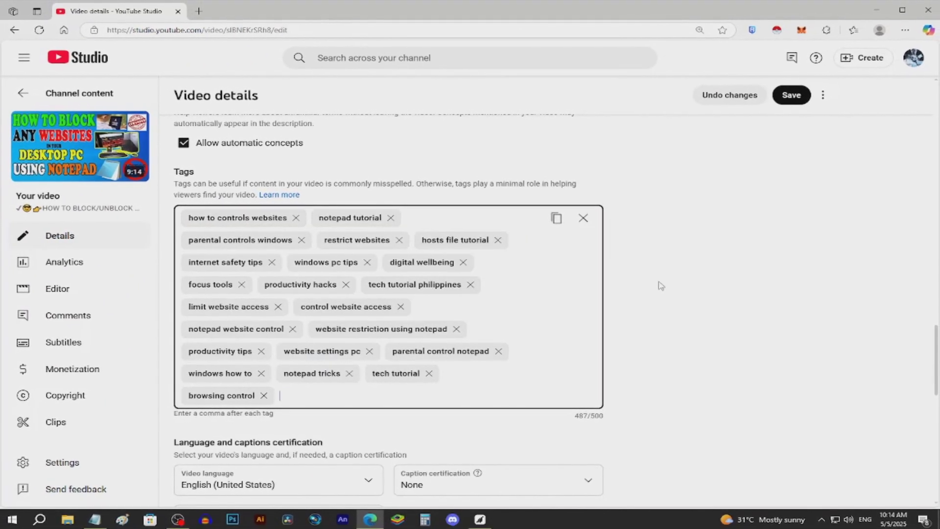
{"action": "scroll", "coordinate": [506, 319], "scroll_direction": "down", "scroll_amount": 2}
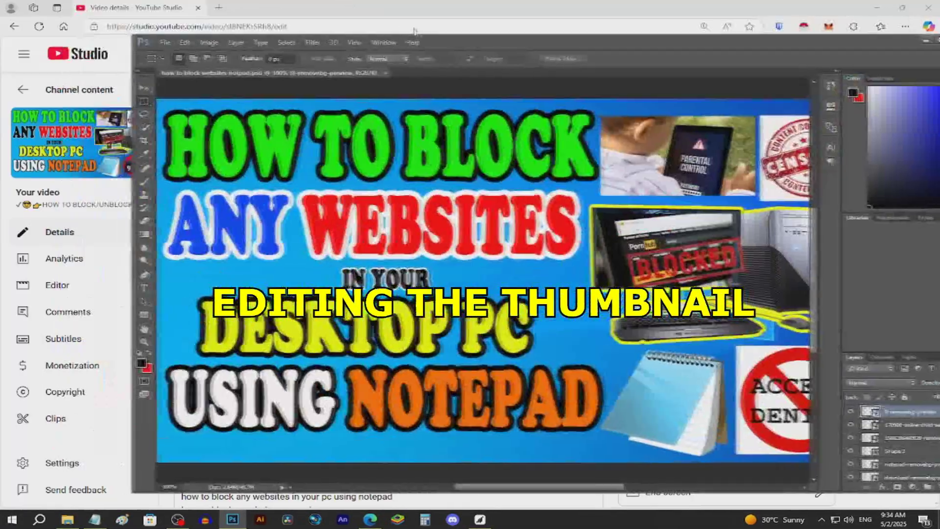
- Switch to Photoshop and shrink the thumbnail's HOW TO BLOCK heading to about 90 pt, repositioning it above ANY WEBSITES
{"action": "left_click_drag", "start_coordinate": [415, 32], "coordinate": [417, 23]}
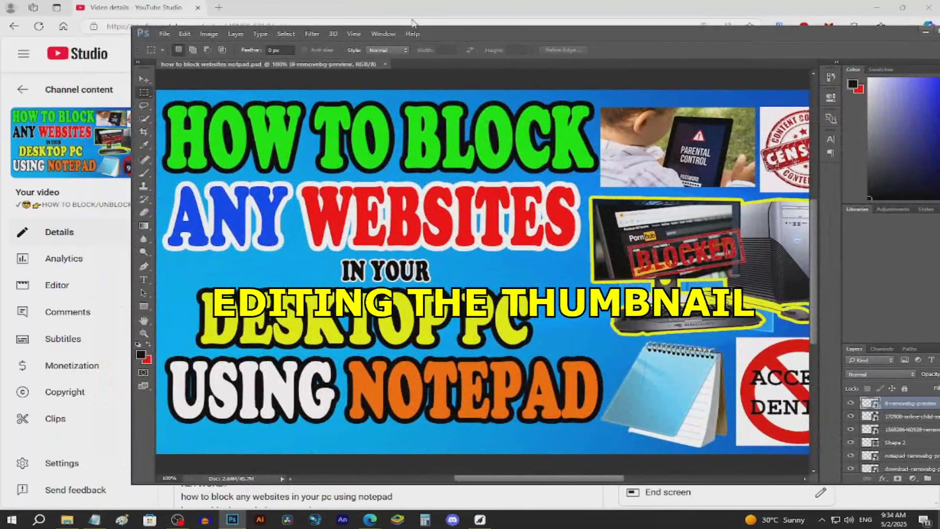
{"action": "left_click_drag", "start_coordinate": [933, 41], "coordinate": [897, 45]}
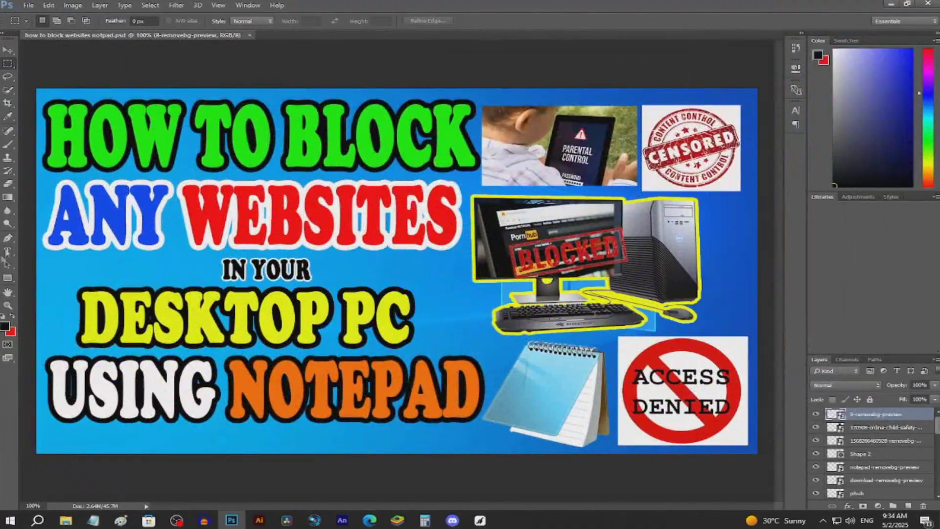
{"action": "key", "text": "t"}
{"action": "left_click", "coordinate": [395, 144]}
{"action": "key", "text": "ctrl+t"}
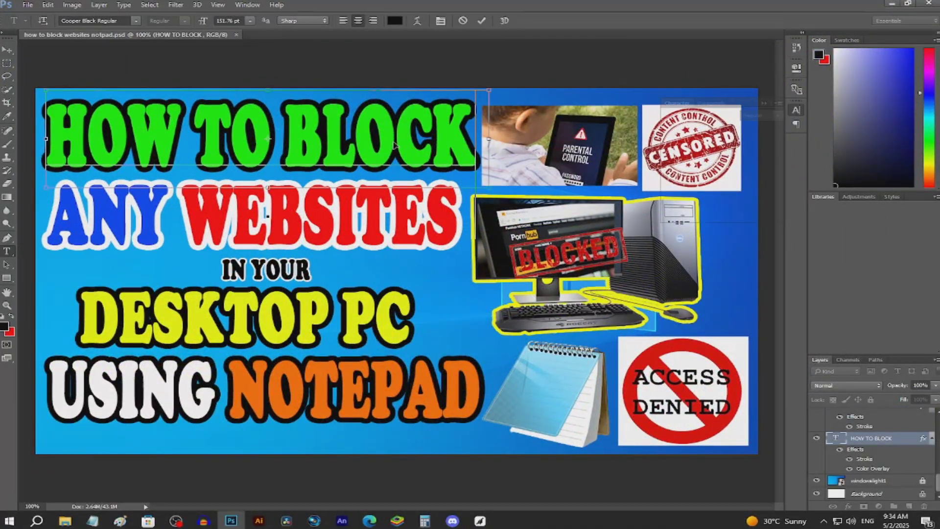
{"action": "left_click_drag", "start_coordinate": [490, 94], "coordinate": [347, 129]}
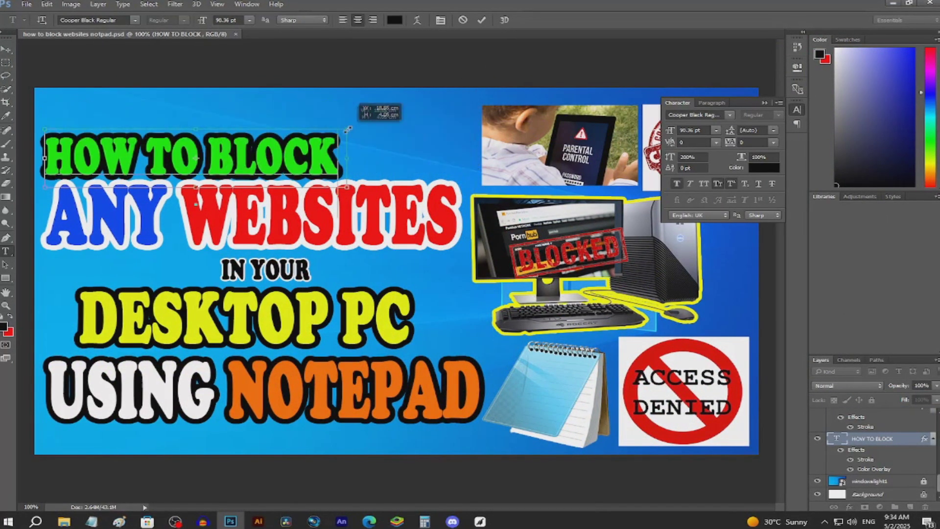
{"action": "left_click_drag", "start_coordinate": [139, 156], "coordinate": [154, 137]}
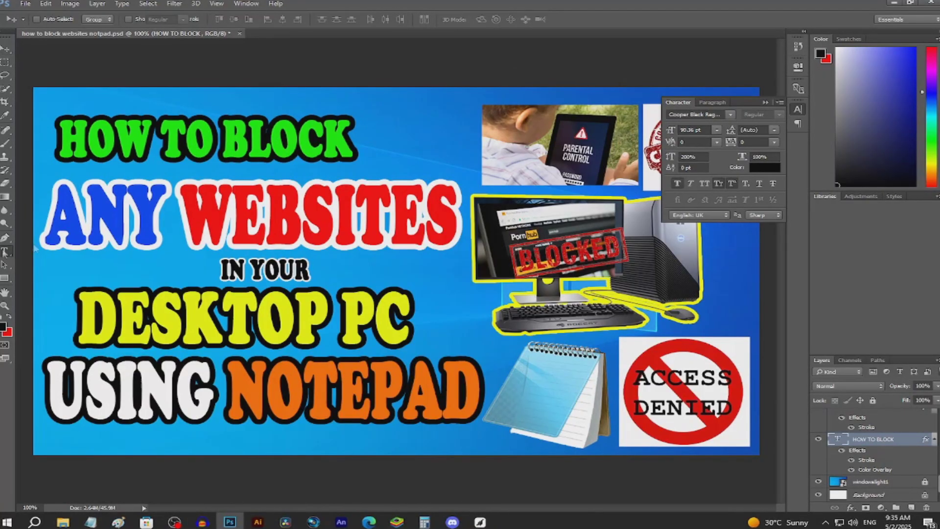
- Change the heading's text to HOW TO CONTROL and enlarge it to about 111 pt across the thumbnail's text area
{"action": "left_click", "coordinate": [346, 143]}
{"action": "type", "text": "CONTROL"}
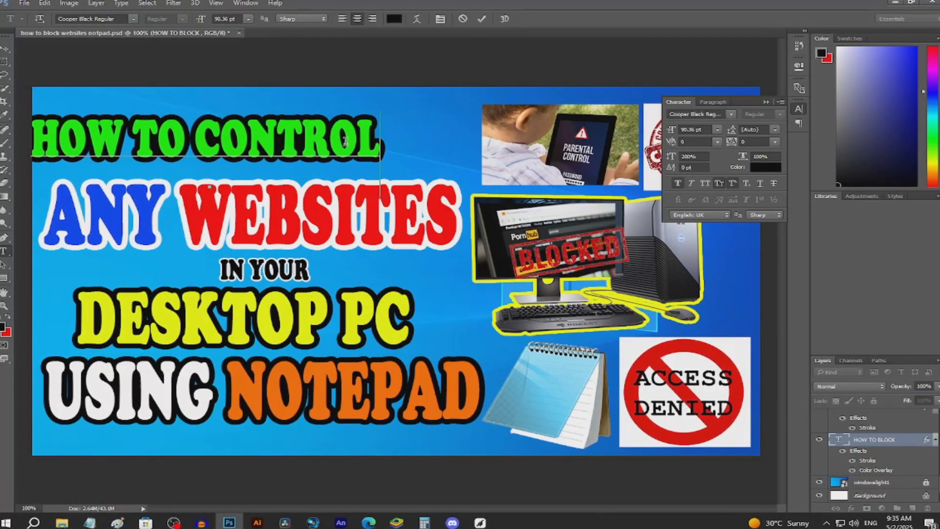
{"action": "left_click_drag", "start_coordinate": [296, 150], "coordinate": [340, 149]}
{"action": "key", "text": "ctrl+t"}
{"action": "left_click_drag", "start_coordinate": [434, 111], "coordinate": [490, 88]}
{"action": "left_click_drag", "start_coordinate": [399, 144], "coordinate": [392, 140]}
{"action": "key", "text": "Return"}
- Change the ANY WEBSITES line to read WEBSITES ACCESS, keeping red and blue lettering for the two words
{"action": "key", "text": "t"}
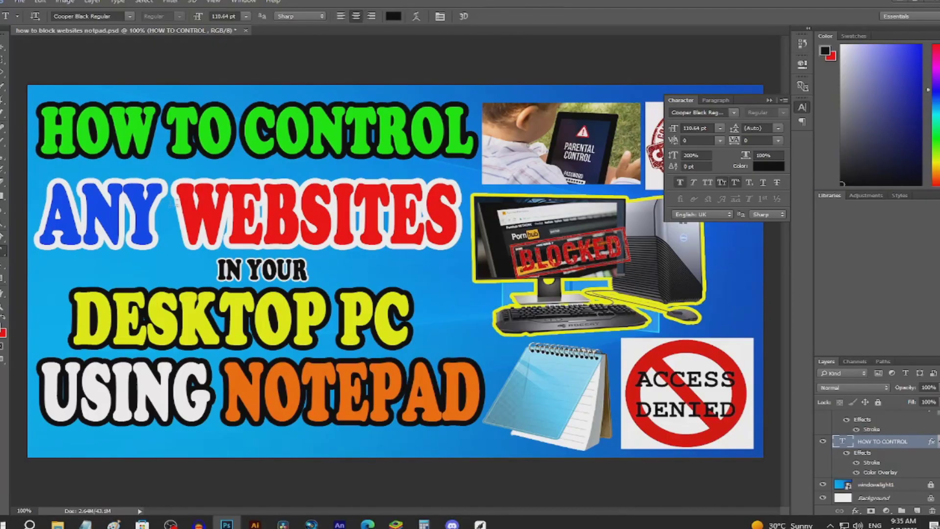
{"action": "left_click", "coordinate": [165, 224]}
{"action": "key", "text": "BackSpace"}
{"action": "key", "text": "BackSpace"}
{"action": "type", "text": "CCESS"}
{"action": "key", "text": "shift+Home"}
{"action": "key", "text": "BackSpace"}
{"action": "key", "text": "End"}
{"action": "type", "text": "ACCESS"}
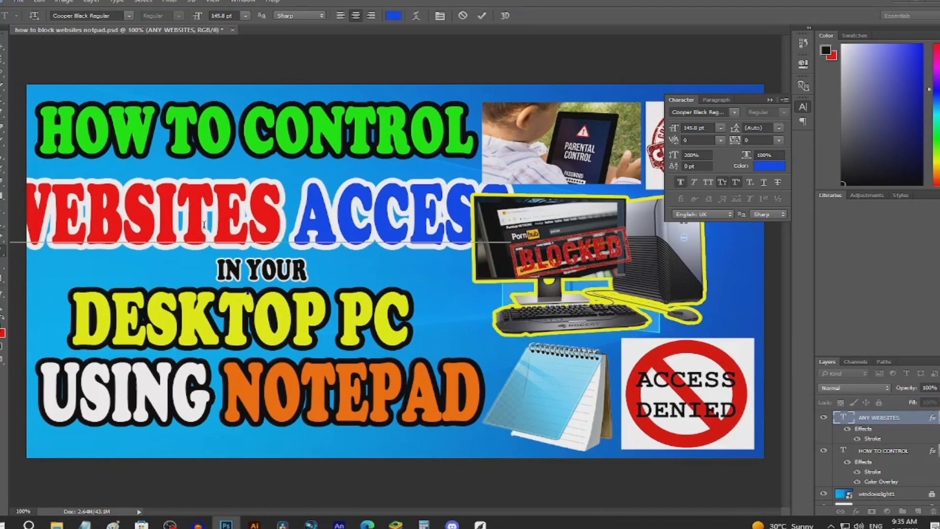
- Shrink the WEBSITES ACCESS line to about 123 pt and centre it below the HOW TO CONTROL heading
{"action": "key", "text": "ctrl+t"}
{"action": "left_click_drag", "start_coordinate": [511, 169], "coordinate": [391, 186]}
{"action": "left_click_drag", "start_coordinate": [214, 222], "coordinate": [158, 223]}
{"action": "left_click_drag", "start_coordinate": [391, 186], "coordinate": [320, 186]}
{"action": "left_click", "coordinate": [2, 48]}
{"action": "left_click_drag", "start_coordinate": [137, 202], "coordinate": [237, 192]}
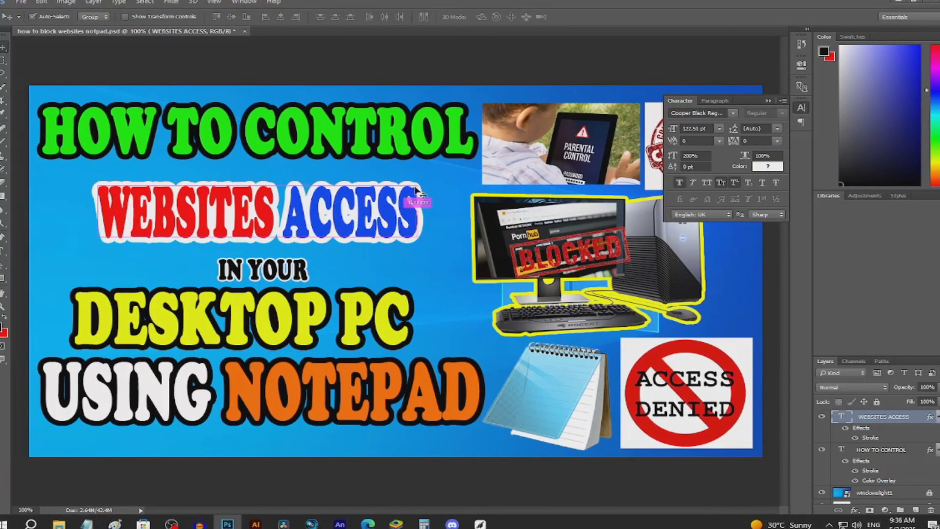
- Stretch the WEBSITES ACCESS line to about 132% width and 103% height, matching the heading's width
{"action": "key", "text": "ctrl+t"}
{"action": "left_click_drag", "start_coordinate": [418, 174], "coordinate": [484, 157]}
{"action": "left_click_drag", "start_coordinate": [338, 191], "coordinate": [293, 196]}
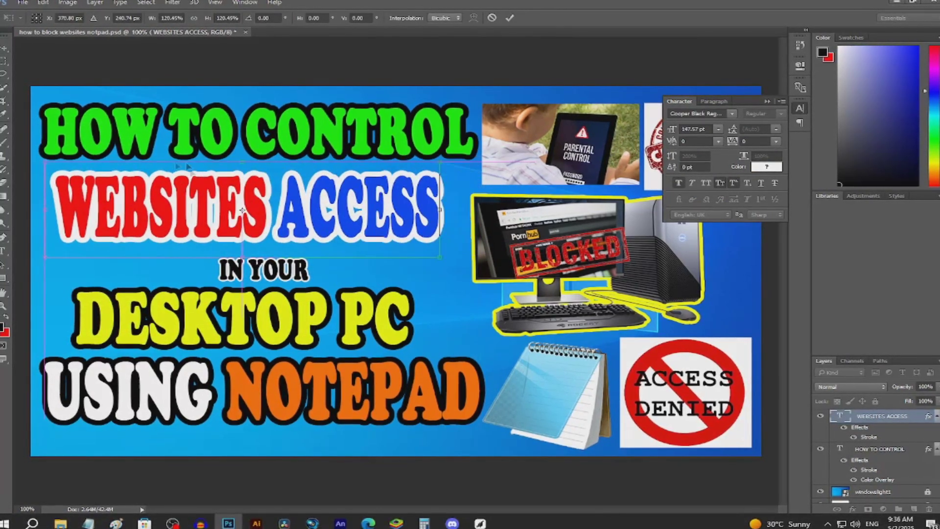
{"action": "left_click_drag", "start_coordinate": [440, 164], "coordinate": [472, 179]}
{"action": "left_click_drag", "start_coordinate": [428, 209], "coordinate": [414, 202]}
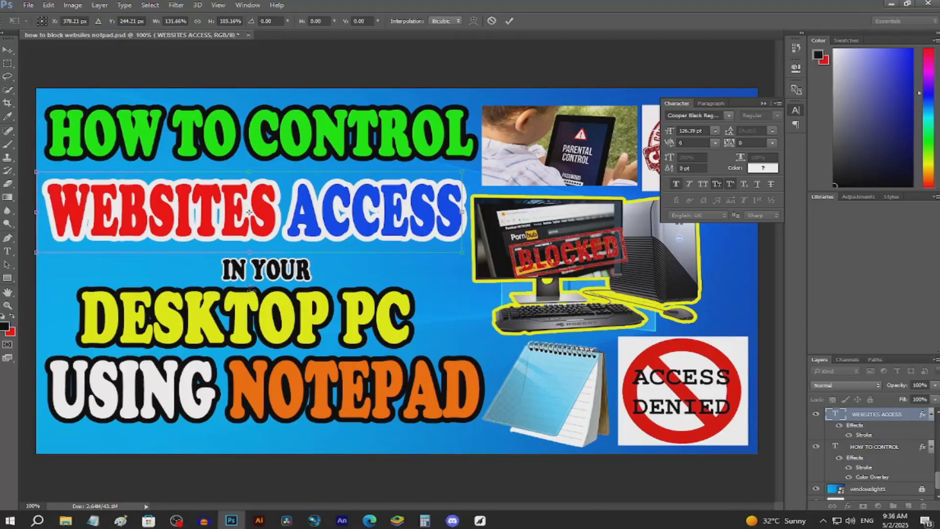
{"action": "key", "text": "Return"}
- Extend the layer list's visible area and move the USING NOTEPAD text up above DESKTOP PC
{"action": "scroll", "coordinate": [877, 462], "scroll_direction": "down", "scroll_amount": 2}
{"action": "left_click_drag", "start_coordinate": [884, 354], "coordinate": [879, 239]}
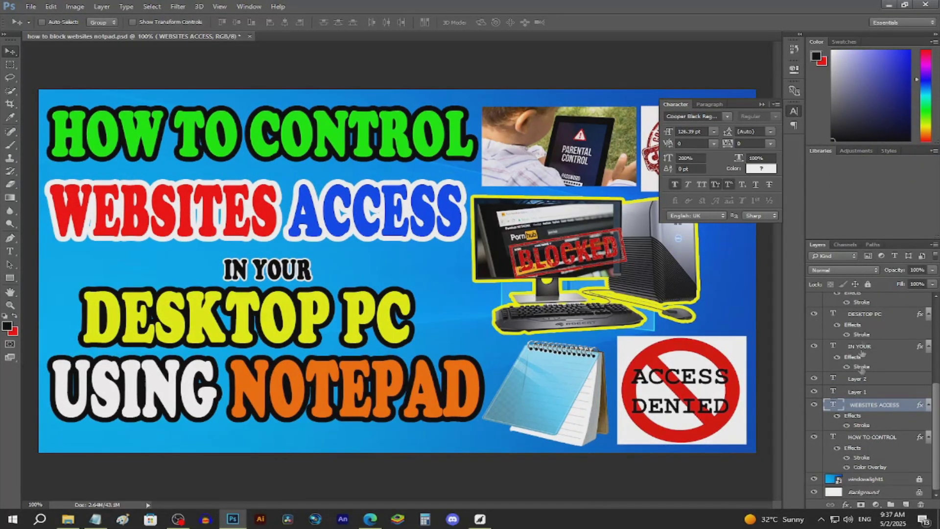
{"action": "scroll", "coordinate": [870, 446], "scroll_direction": "up", "scroll_amount": 2}
{"action": "left_click", "coordinate": [872, 321]}
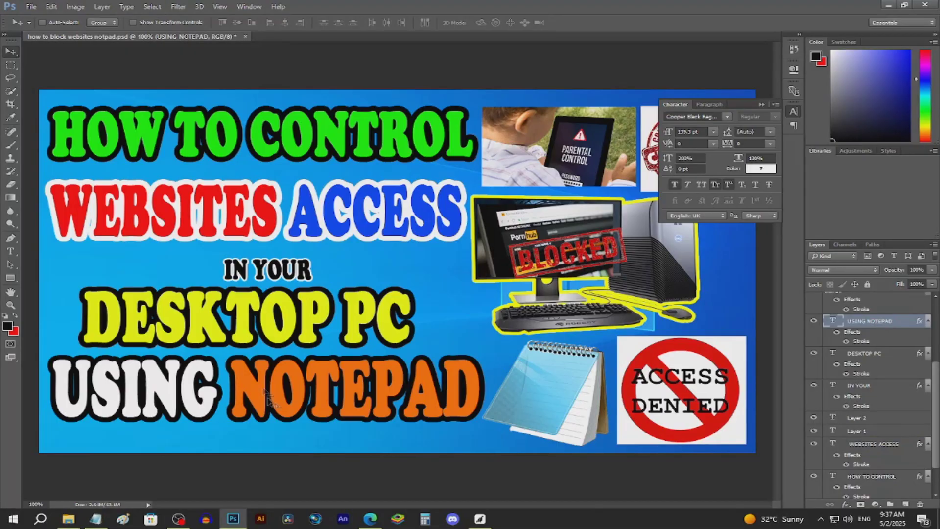
{"action": "left_click_drag", "start_coordinate": [278, 402], "coordinate": [284, 338]}
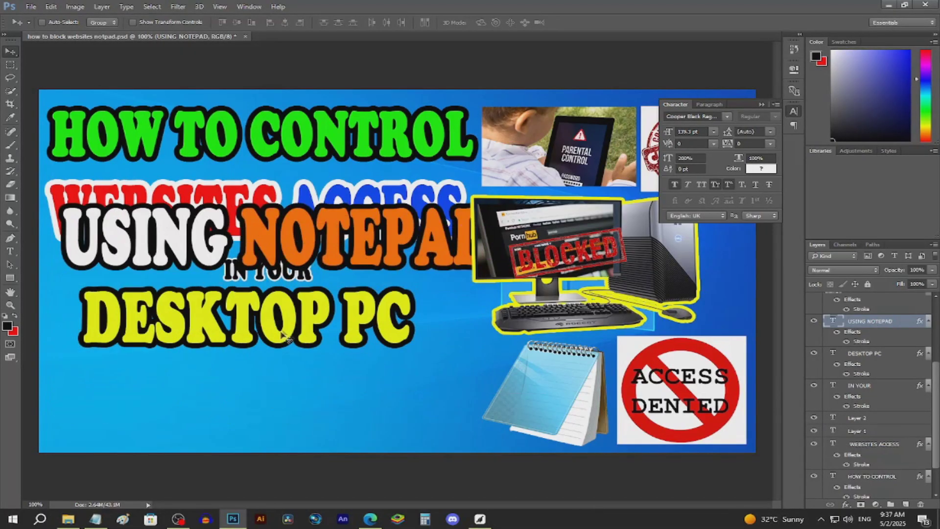
- Move the IN YOUR and DESKTOP PC texts down to the lower edge of the thumbnail
{"action": "left_click", "coordinate": [861, 387]}
{"action": "left_click_drag", "start_coordinate": [296, 271], "coordinate": [349, 407]}
{"action": "left_click", "coordinate": [881, 356]}
{"action": "left_click", "coordinate": [863, 387]}
{"action": "left_click_drag", "start_coordinate": [293, 324], "coordinate": [291, 352]}
- Place the USING NOTEPAD text directly below WEBSITES ACCESS and scale it to about 94%
{"action": "left_click", "coordinate": [879, 322]}
{"action": "left_click_drag", "start_coordinate": [342, 234], "coordinate": [322, 281]}
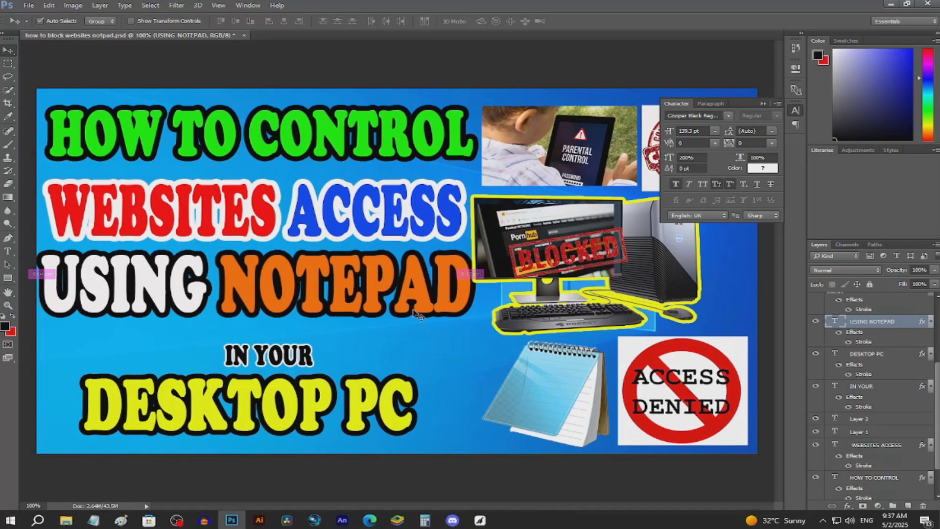
{"action": "key", "text": "ctrl+t"}
{"action": "left_click_drag", "start_coordinate": [471, 242], "coordinate": [445, 258]}
{"action": "left_click_drag", "start_coordinate": [394, 281], "coordinate": [405, 283]}
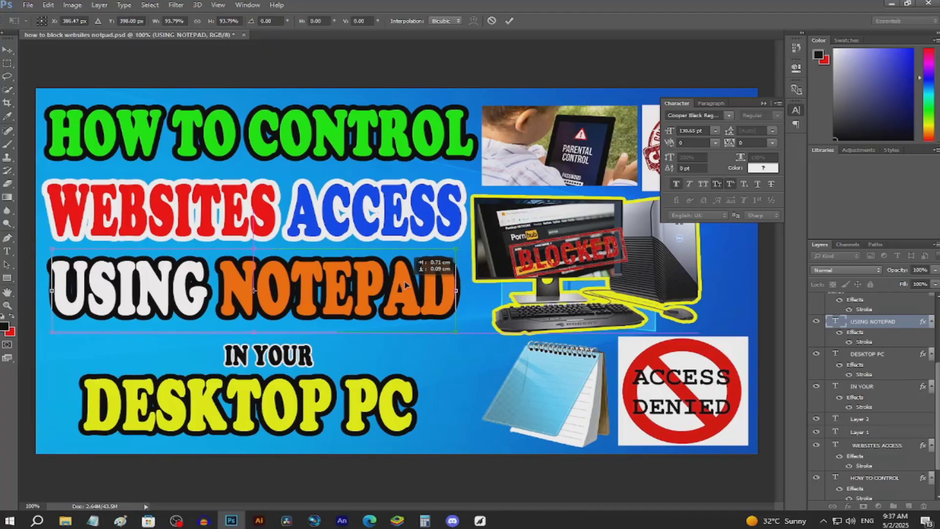
{"action": "key", "text": "Return"}
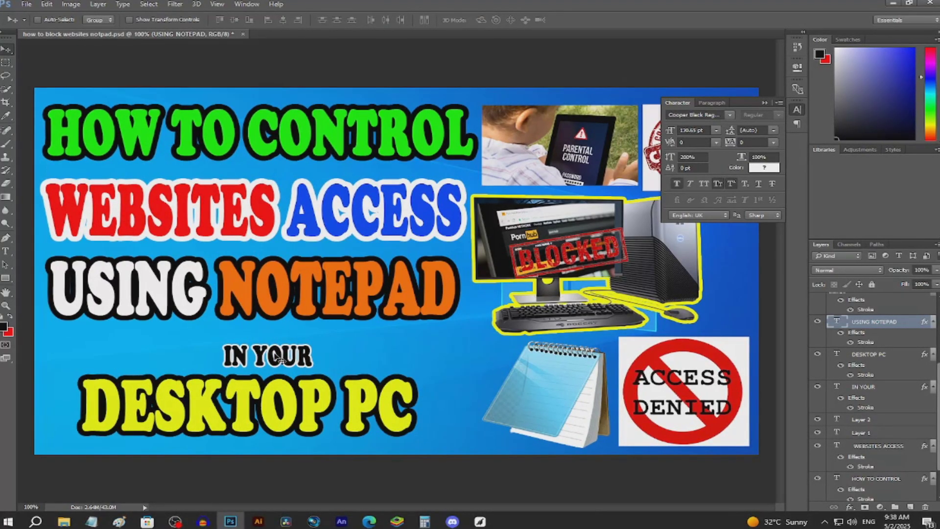
- Replace the IN YOUR text with -NO and move it to the left, beneath USING
{"action": "left_click", "coordinate": [877, 386]}
{"action": "key", "text": "t"}
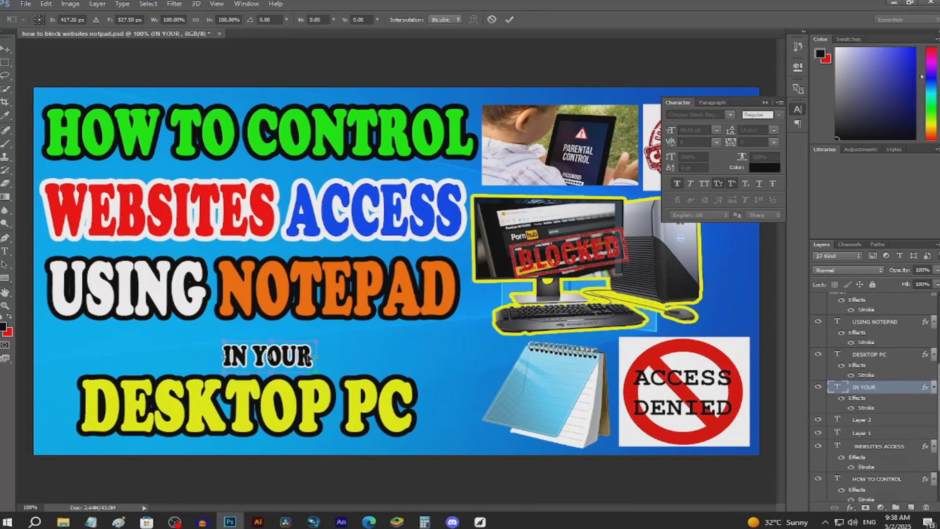
{"action": "left_click", "coordinate": [308, 357]}
{"action": "key", "text": "ctrl+a"}
{"action": "key", "text": "BackSpace"}
{"action": "type", "text": "NO"}
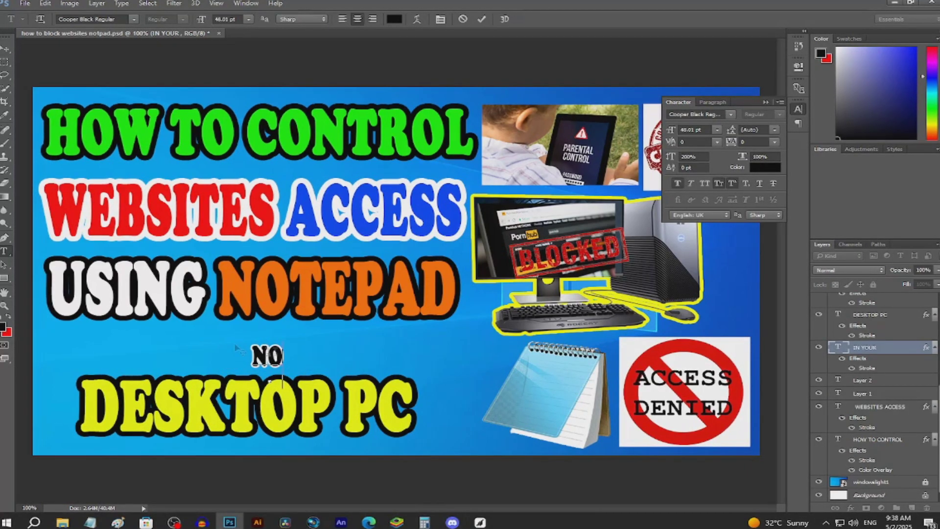
{"action": "left_click_drag", "start_coordinate": [240, 351], "coordinate": [70, 343]}
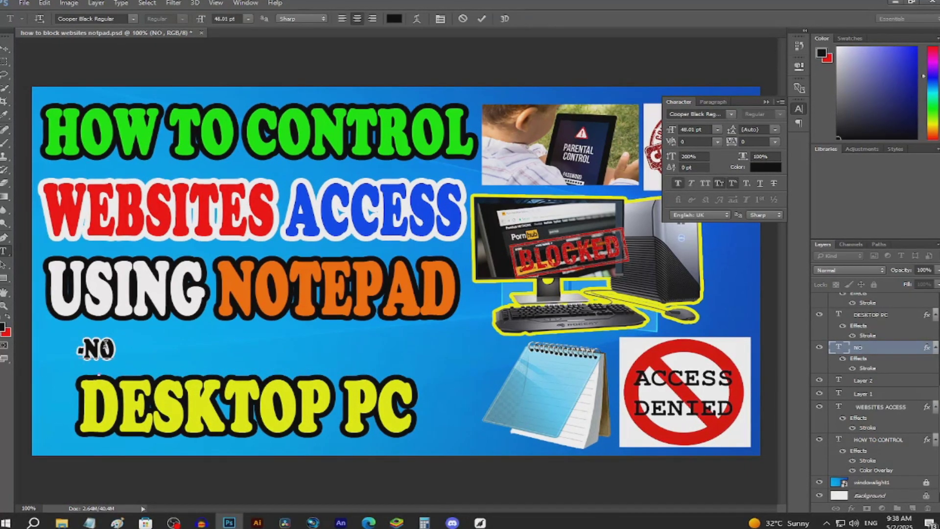
{"action": "left_click", "coordinate": [3, 49]}
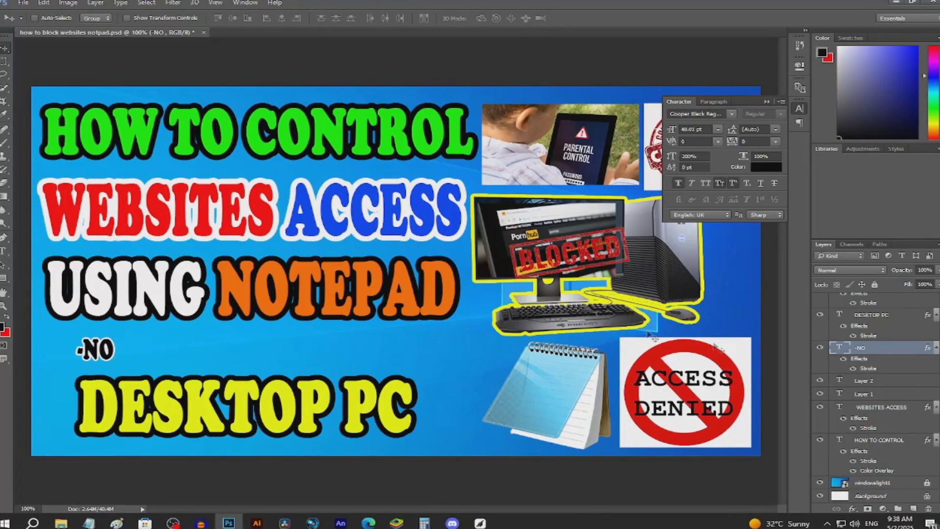
- Duplicate the USING NOTEPAD text layer and move the copy down beside -NO
{"action": "scroll", "coordinate": [889, 359], "scroll_direction": "up", "scroll_amount": 1}
{"action": "left_click", "coordinate": [889, 301]}
{"action": "right_click", "coordinate": [889, 301]}
{"action": "left_click", "coordinate": [688, 116]}
{"action": "key", "text": "Return"}
{"action": "left_click_drag", "start_coordinate": [312, 300], "coordinate": [385, 347]}
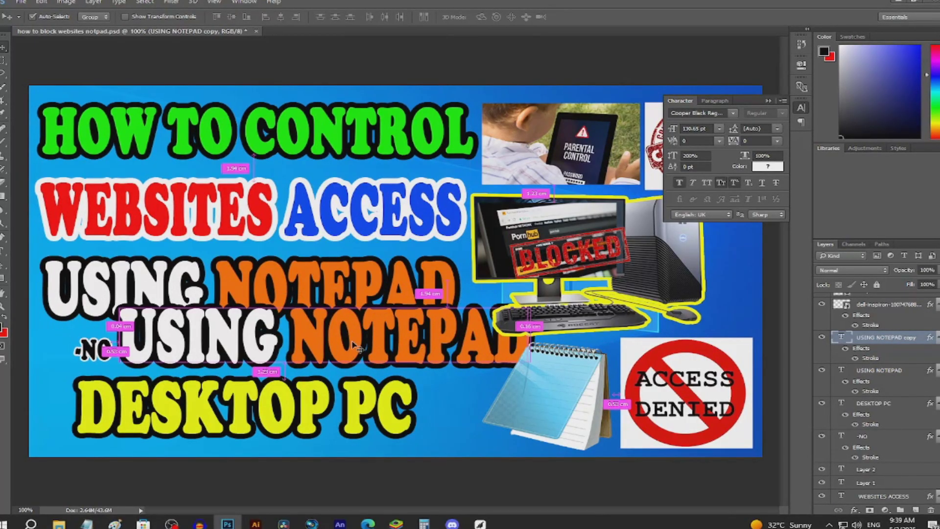
- Replace the word USING with EXTRA in the duplicated text
{"action": "key", "text": "t"}
{"action": "left_click", "coordinate": [399, 338]}
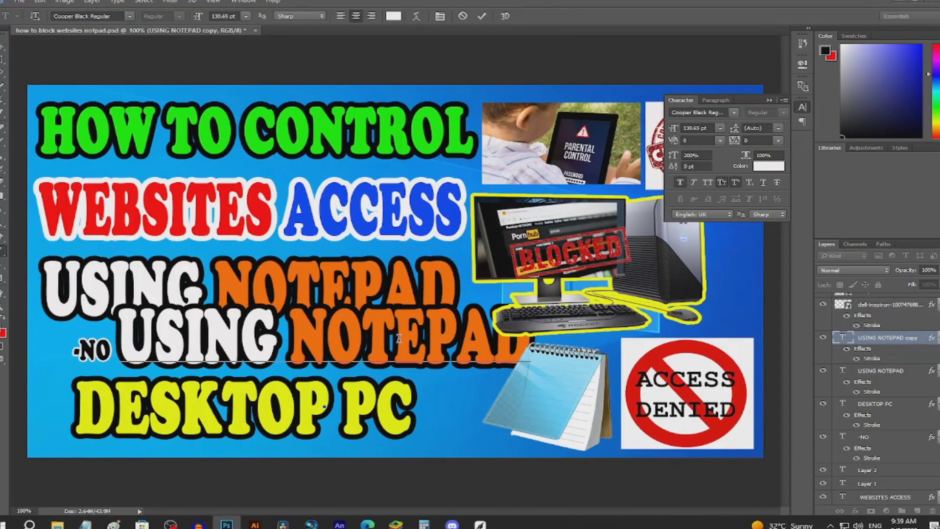
{"action": "key", "text": "BackSpace"}
{"action": "key", "text": "BackSpace"}
{"action": "key", "text": "BackSpace"}
{"action": "key", "text": "BackSpace"}
{"action": "key", "text": "BackSpace"}
{"action": "type", "text": "EXTRA"}
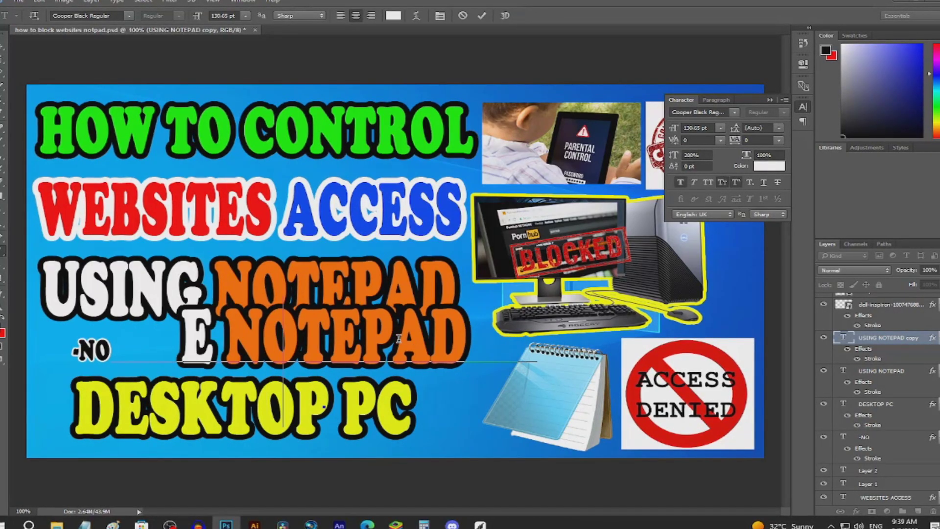
- Replace NOTEPAD with APP in the duplicated text, keeping the orange colour
{"action": "key", "text": "Right"}
{"action": "key", "text": "Right"}
{"action": "key", "text": "Right"}
{"action": "key", "text": "Right"}
{"action": "key", "text": "Right"}
{"action": "key", "text": "Right"}
{"action": "key", "text": "BackSpace"}
{"action": "key", "text": "BackSpace"}
{"action": "key", "text": "BackSpace"}
{"action": "key", "text": "BackSpace"}
{"action": "key", "text": "BackSpace"}
{"action": "key", "text": "Delete"}
{"action": "key", "text": "Delete"}
{"action": "type", "text": "APP"}
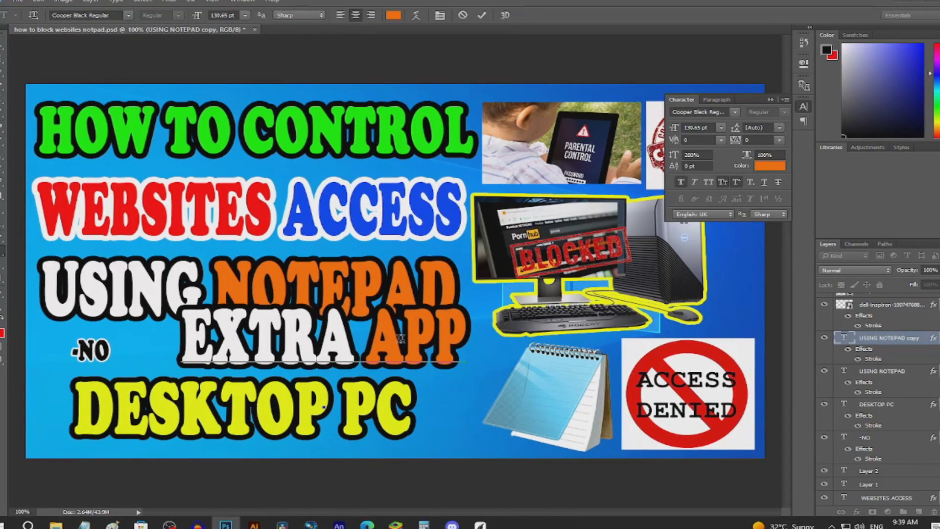
{"action": "key", "text": "ctrl+t"}
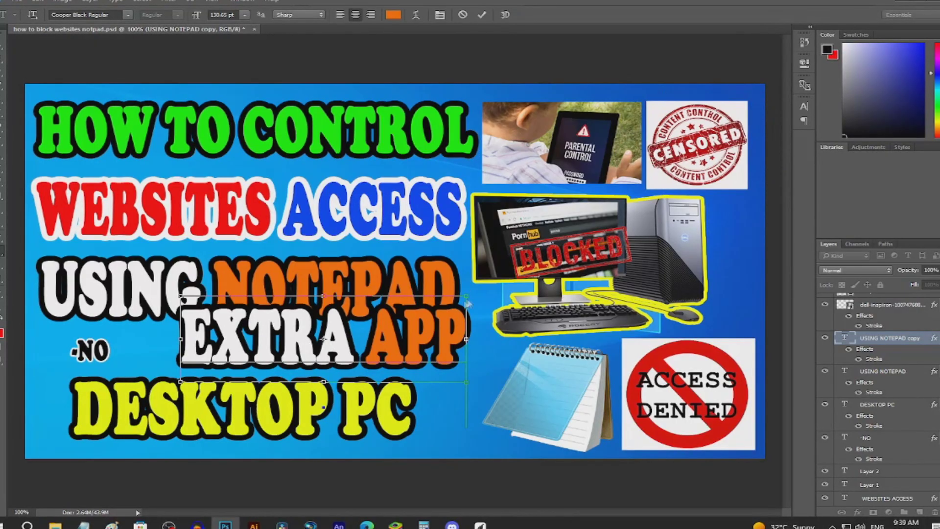
{"action": "key", "text": "ctrl+Return"}
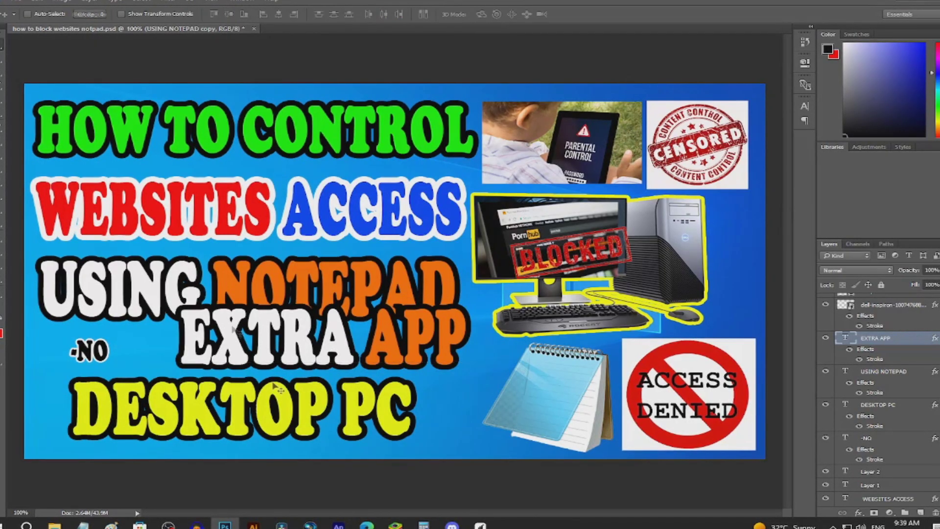
- Move the EXTRA APP text closer to -NO and scale it to about 69%, above DESKTOP PC
{"action": "left_click_drag", "start_coordinate": [406, 360], "coordinate": [362, 360]}
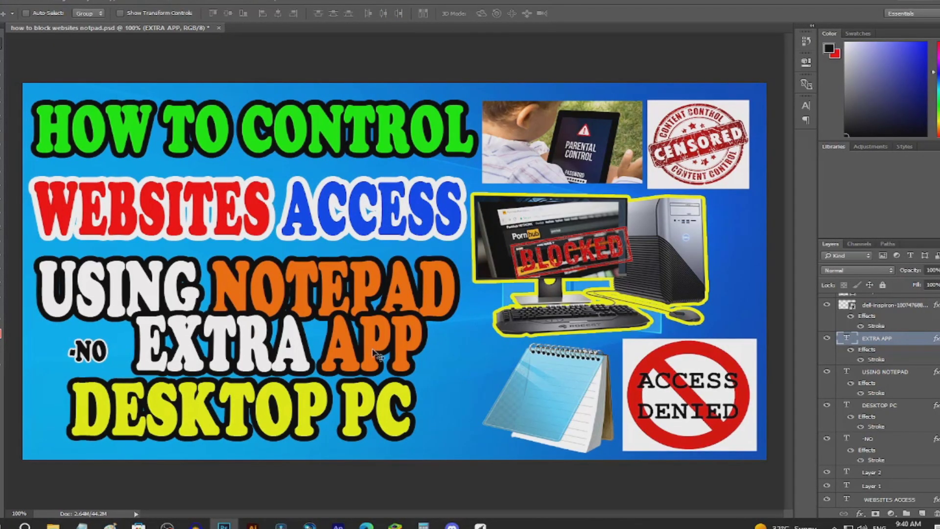
{"action": "key", "text": "ctrl+t"}
{"action": "left_click_drag", "start_coordinate": [422, 304], "coordinate": [333, 331]}
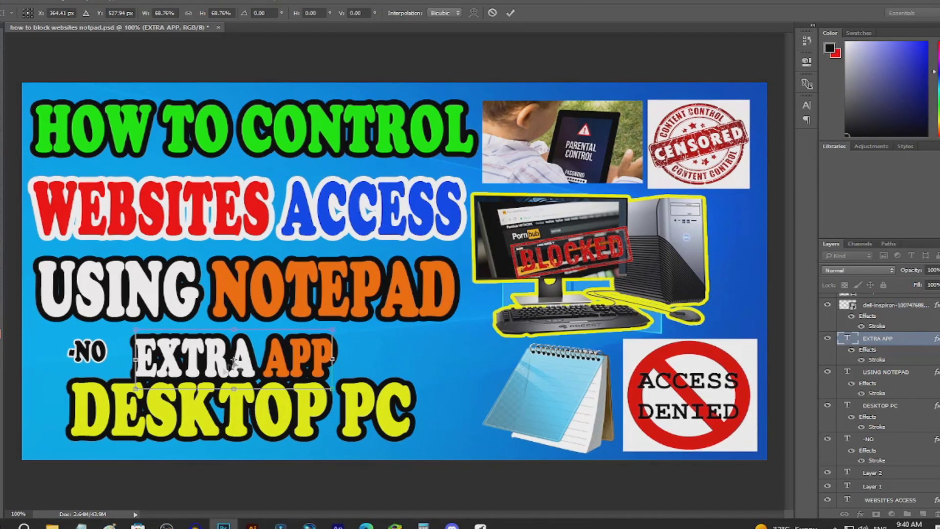
{"action": "key", "text": "Return"}
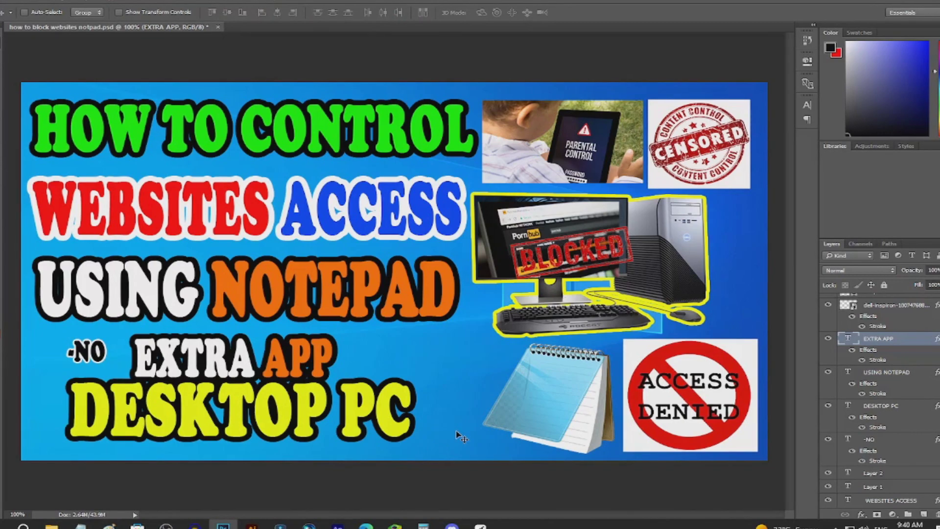
- Replace the yellow DESKTOP PC text below EXTRA APP with NEEDED
{"action": "key", "text": "t"}
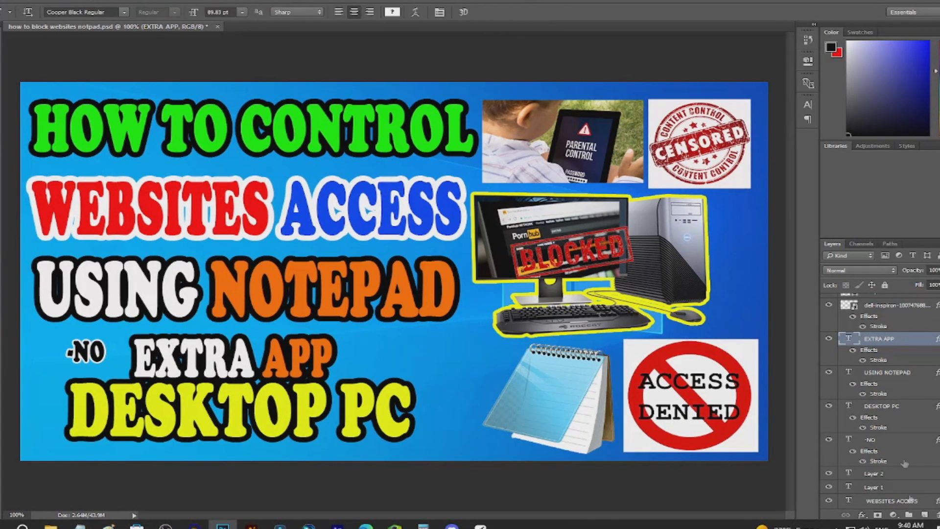
{"action": "left_click", "coordinate": [410, 407]}
{"action": "key", "text": "BackSpace"}
{"action": "key", "text": "BackSpace"}
{"action": "key", "text": "BackSpace"}
{"action": "key", "text": "BackSpace"}
{"action": "key", "text": "BackSpace"}
{"action": "key", "text": "BackSpace"}
{"action": "key", "text": "BackSpace"}
{"action": "key", "text": "BackSpace"}
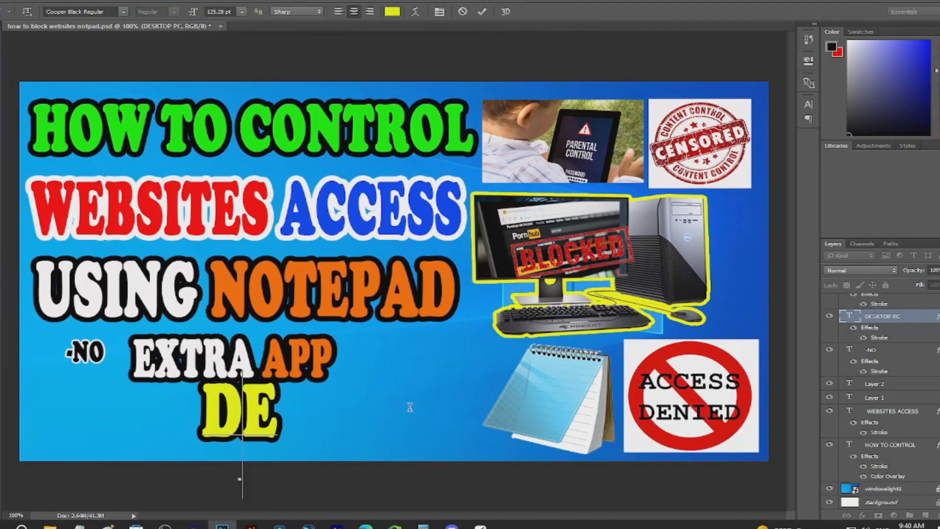
{"action": "key", "text": "BackSpace"}
{"action": "type", "text": "NEEDED"}
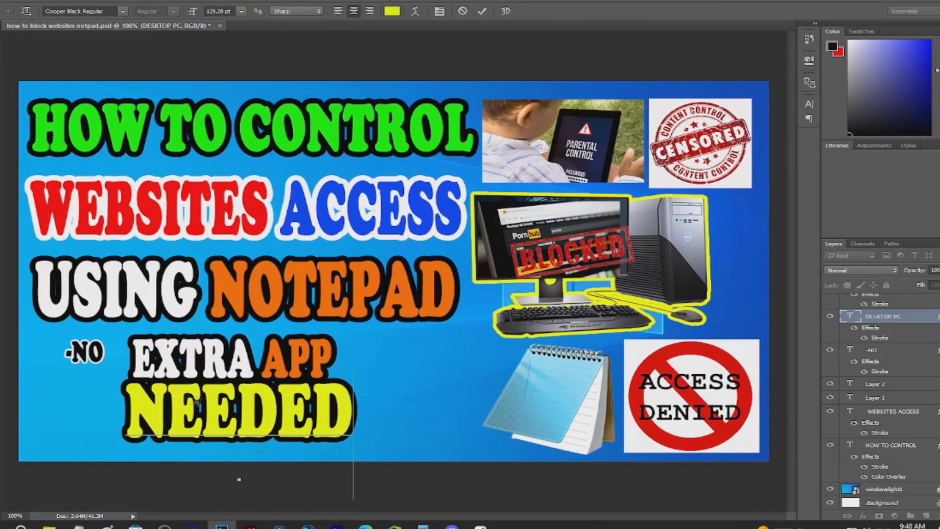
- Shift the yellow NEEDED text slightly to the right under EXTRA APP and try to resize it
{"action": "left_click_drag", "start_coordinate": [258, 327], "coordinate": [276, 328]}
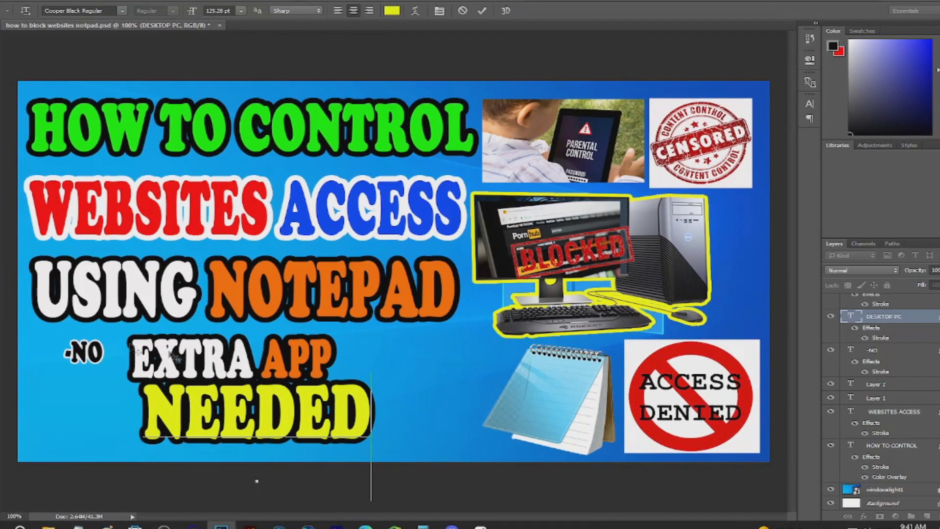
{"action": "key", "text": "ctrl+t"}
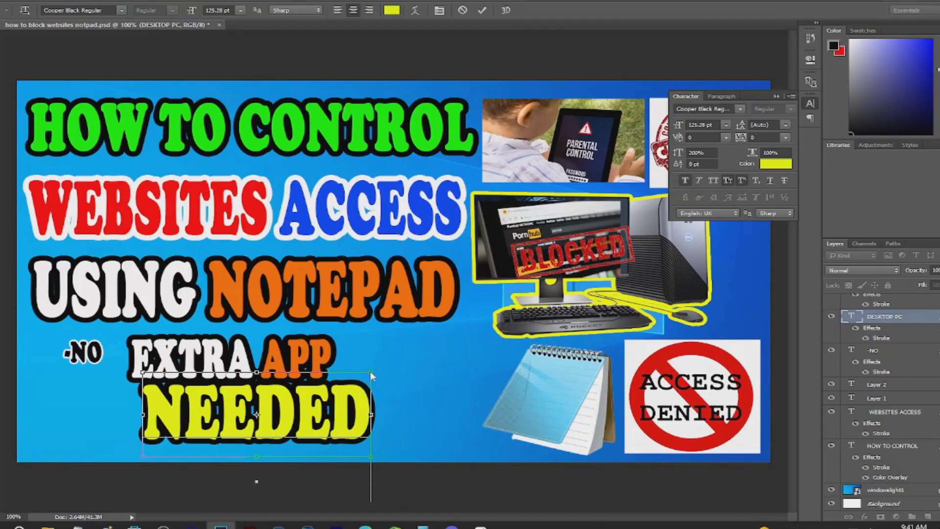
{"action": "left_click", "coordinate": [371, 379]}
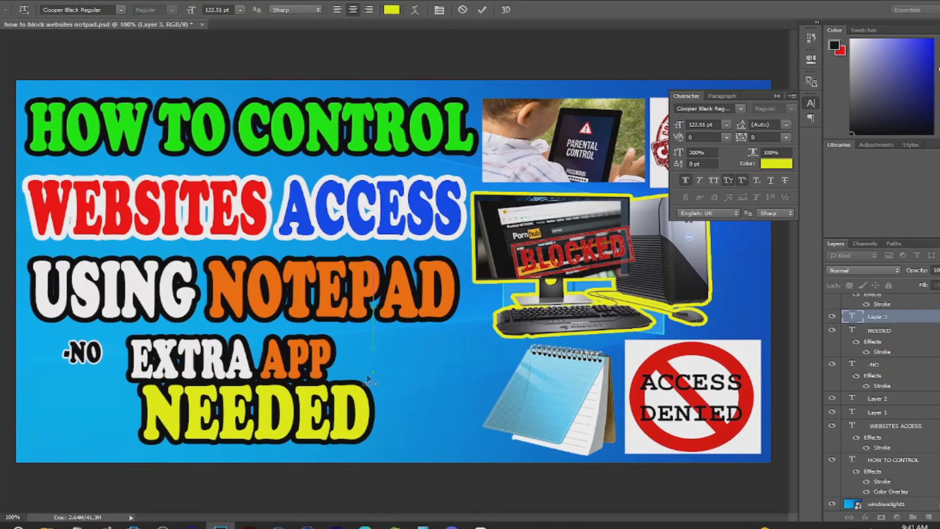